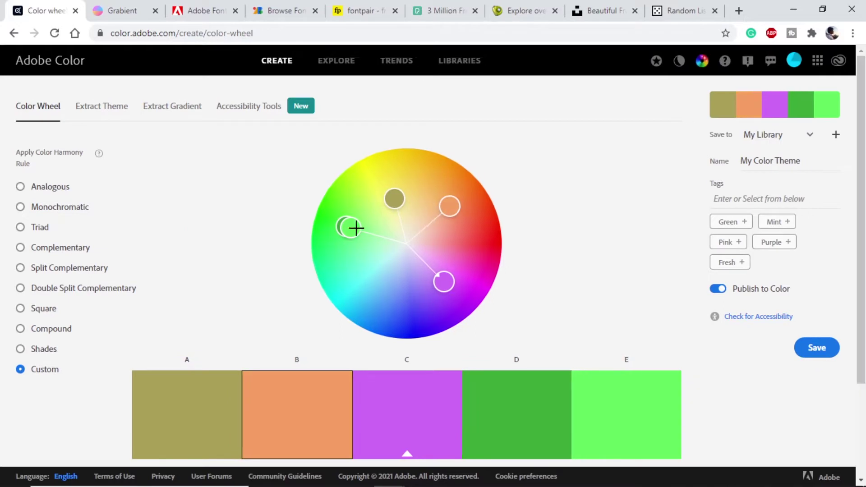
Move swatch E on the colour wheel from green to light blue, #5CCAF5, and review the colour values of the theme.
{"action": "left_click_drag", "start_coordinate": [356, 226], "coordinate": [369, 290]}
{"action": "scroll", "coordinate": [570, 261], "scroll_direction": "down", "scroll_amount": 3}
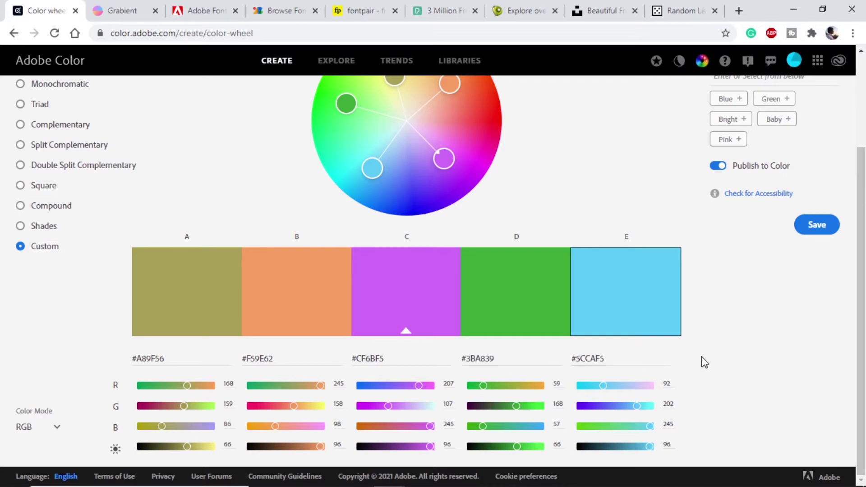
{"action": "scroll", "coordinate": [704, 361], "scroll_direction": "up", "scroll_amount": 3}
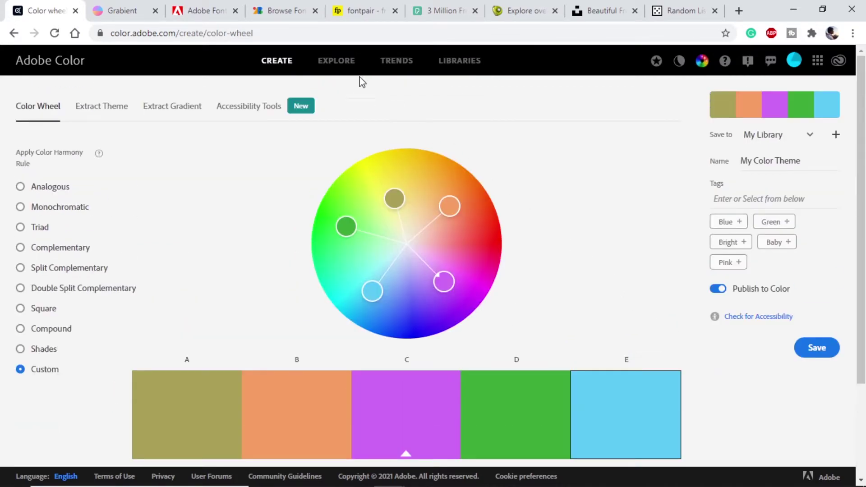
Open the Explore gallery of Adobe Color and browse its palettes and images.
{"action": "left_click", "coordinate": [337, 67]}
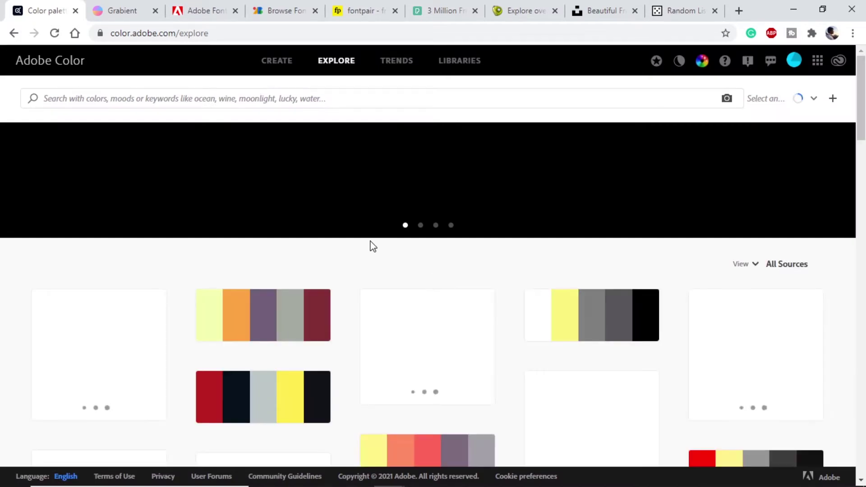
{"action": "scroll", "coordinate": [371, 246], "scroll_direction": "down", "scroll_amount": 3}
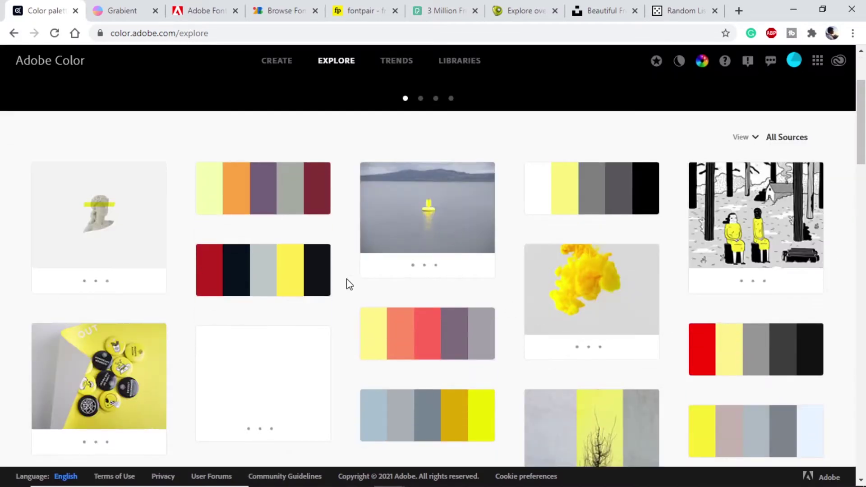
{"action": "scroll", "coordinate": [348, 284], "scroll_direction": "down", "scroll_amount": 3}
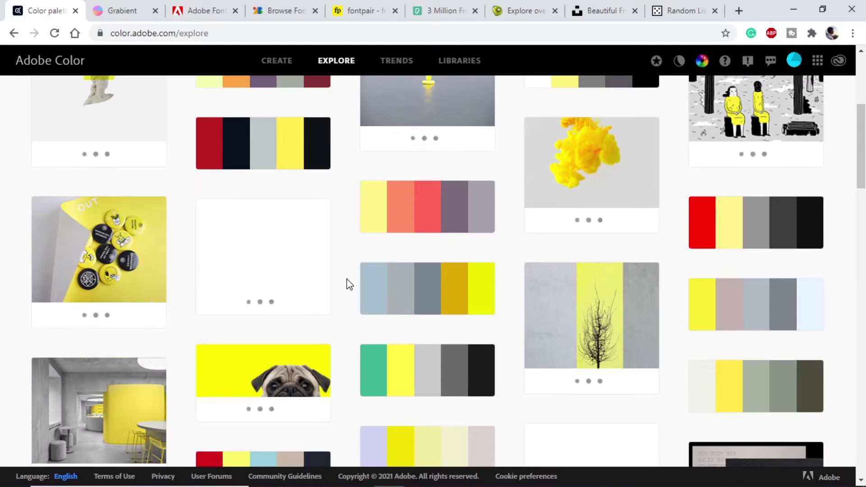
{"action": "scroll", "coordinate": [347, 284], "scroll_direction": "up", "scroll_amount": 6}
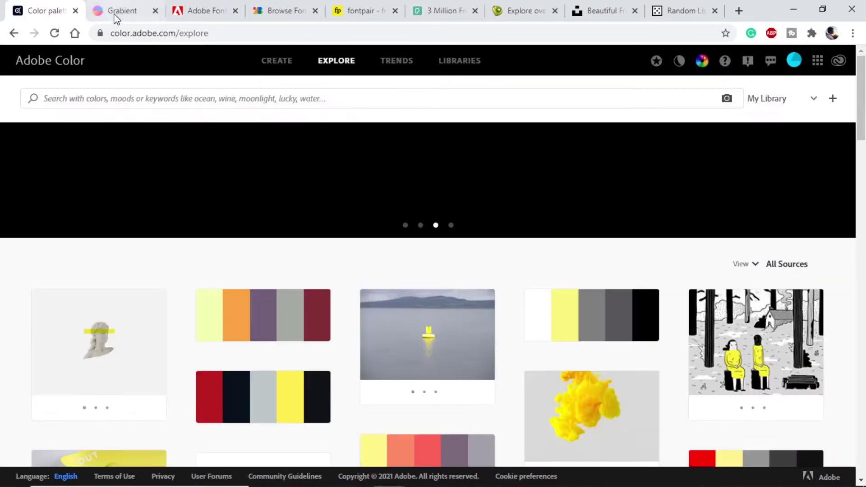
Switch to the Grabient site, browse its gradients and check the hex code of the first gradient's middle colour.
{"action": "left_click", "coordinate": [114, 17]}
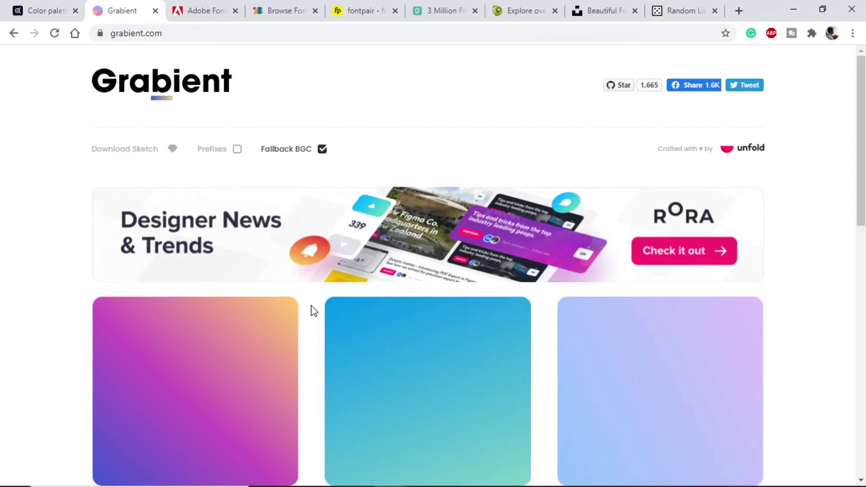
{"action": "scroll", "coordinate": [309, 324], "scroll_direction": "down", "scroll_amount": 3}
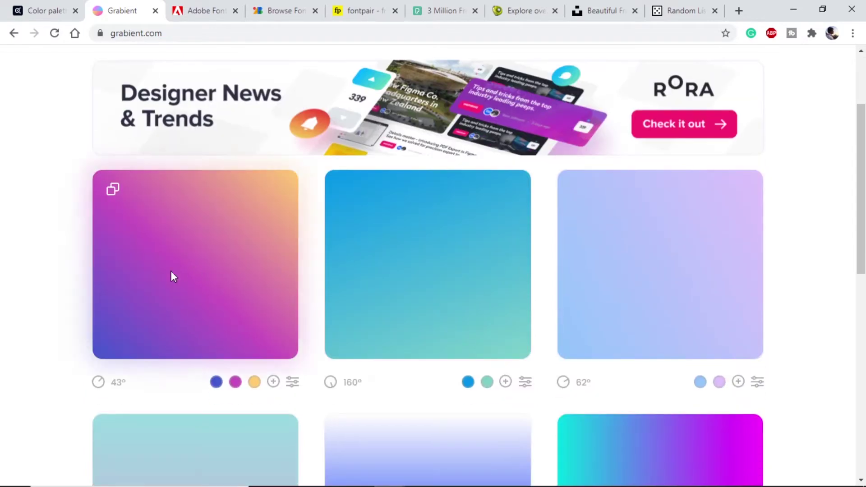
{"action": "scroll", "coordinate": [313, 391], "scroll_direction": "up", "scroll_amount": 3}
{"action": "scroll", "coordinate": [314, 391], "scroll_direction": "down", "scroll_amount": 3}
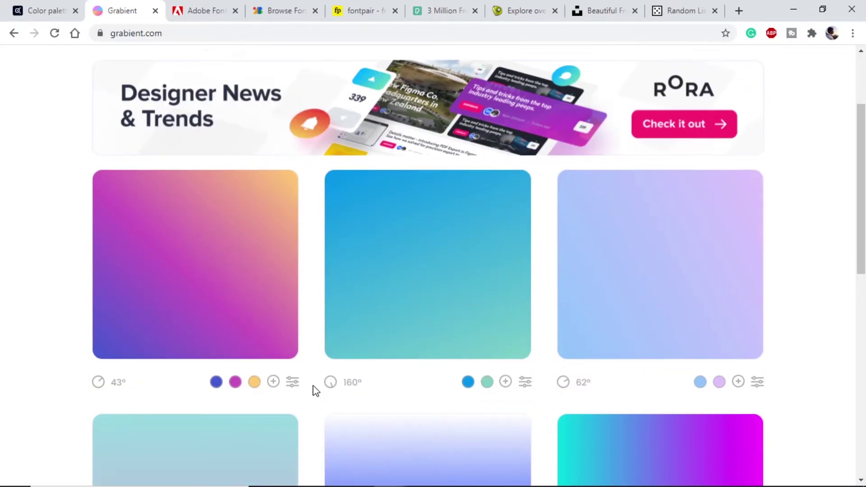
{"action": "mouse_move", "coordinate": [234, 383]}
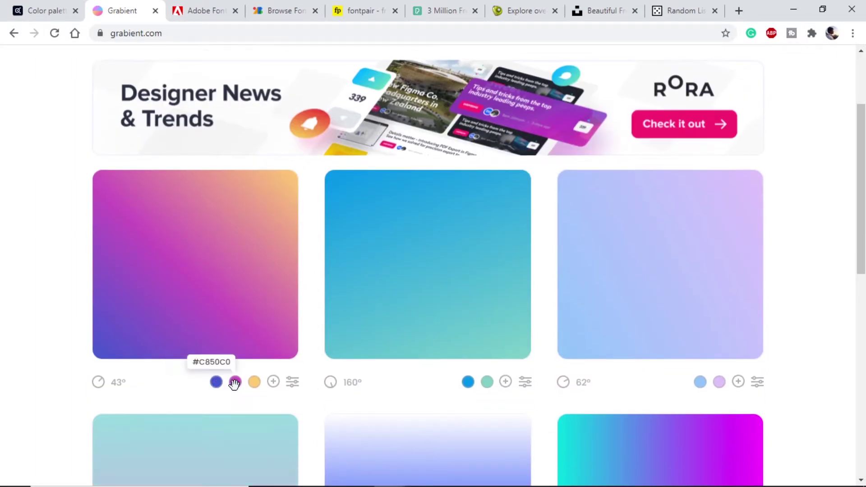
Add a fourth colour stop, white #FFFFFF, to the first gradient and shift its picker hue to cyan.
{"action": "left_click", "coordinate": [120, 391]}
{"action": "left_click_drag", "start_coordinate": [139, 318], "coordinate": [241, 214]}
{"action": "left_click", "coordinate": [273, 382]}
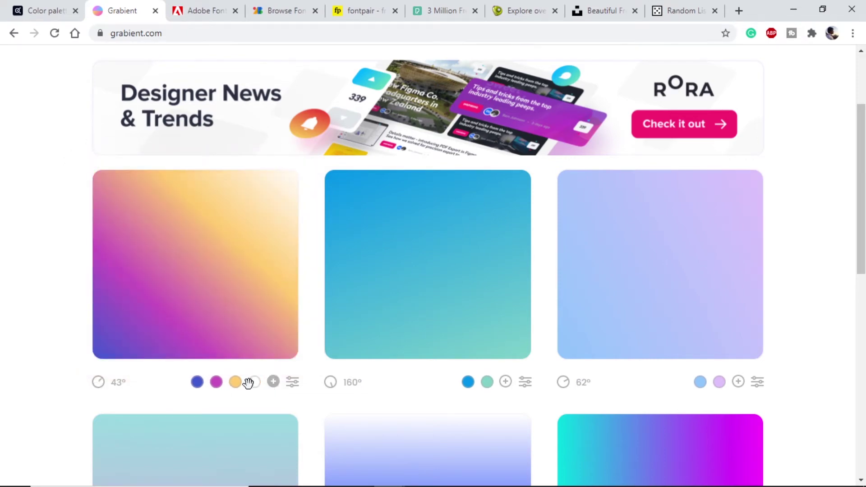
{"action": "left_click", "coordinate": [255, 382]}
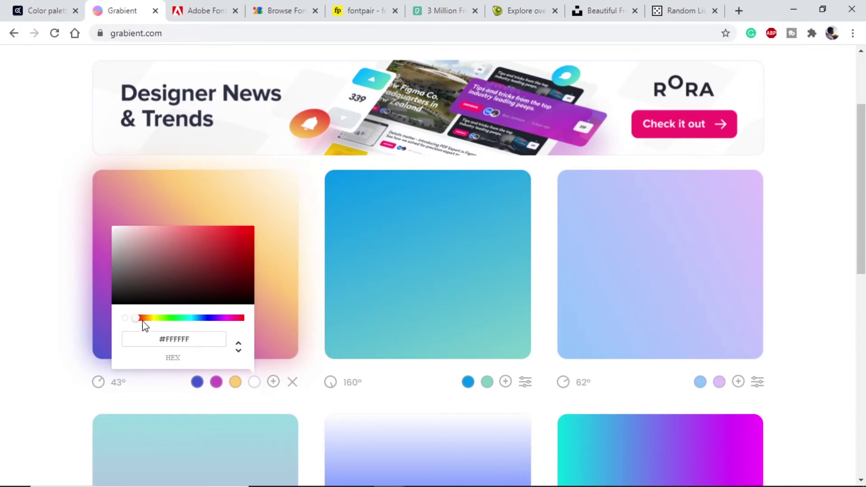
{"action": "left_click_drag", "start_coordinate": [153, 321], "coordinate": [193, 321]}
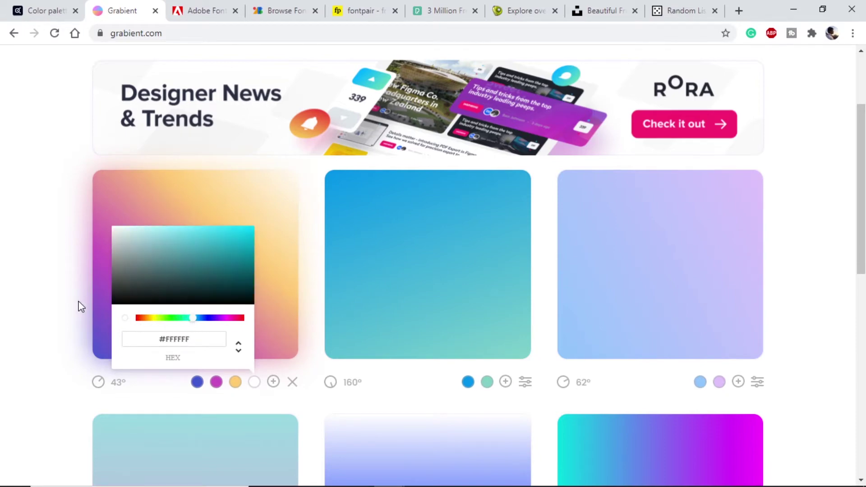
{"action": "left_click", "coordinate": [100, 333]}
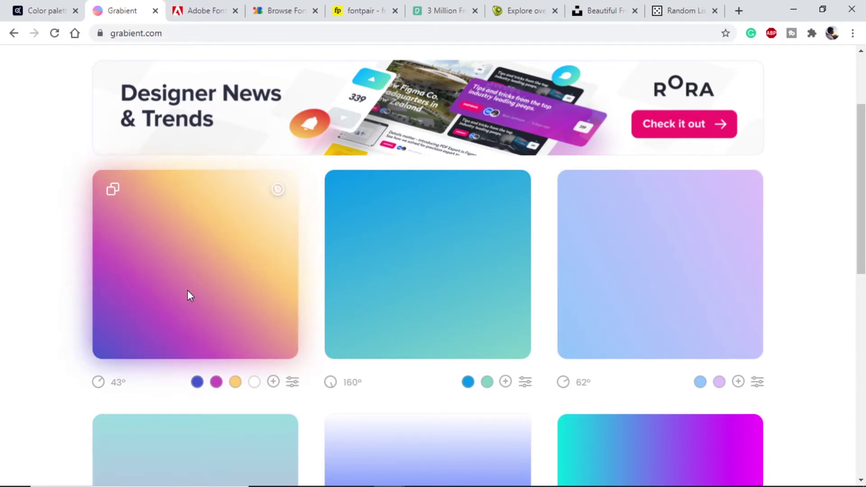
{"action": "scroll", "coordinate": [187, 292], "scroll_direction": "up", "scroll_amount": 3}
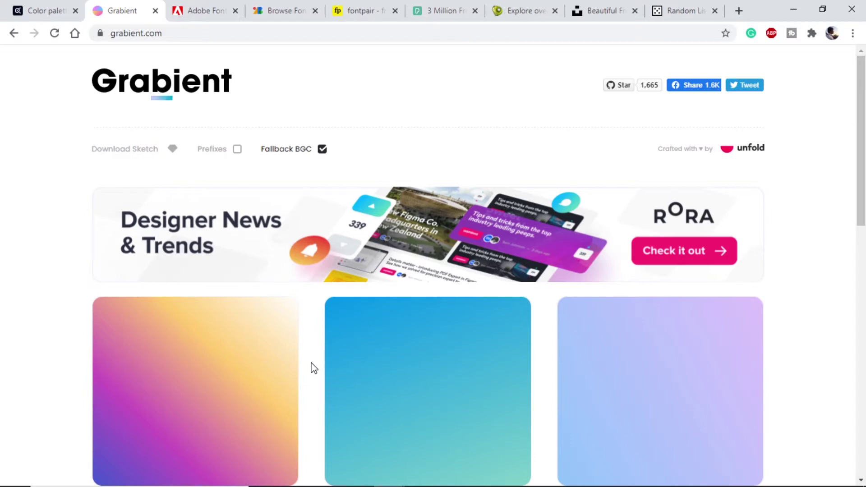
Switch to Adobe Fonts and open the UX Font Pack from the featured font packs.
{"action": "key", "text": "ctrl+Tab"}
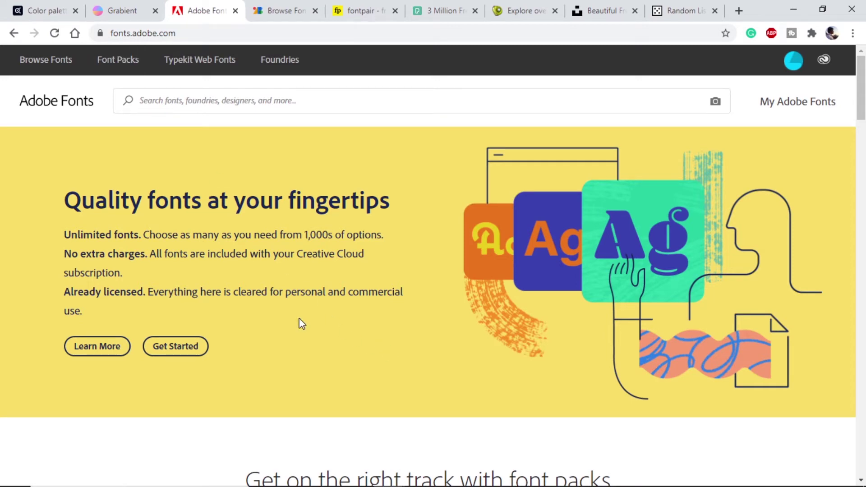
{"action": "left_click", "coordinate": [203, 102]}
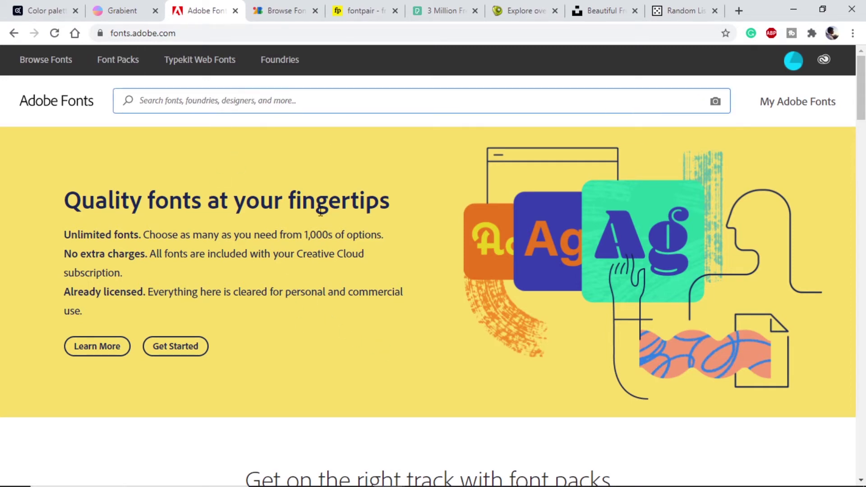
{"action": "scroll", "coordinate": [296, 290], "scroll_direction": "down", "scroll_amount": 8}
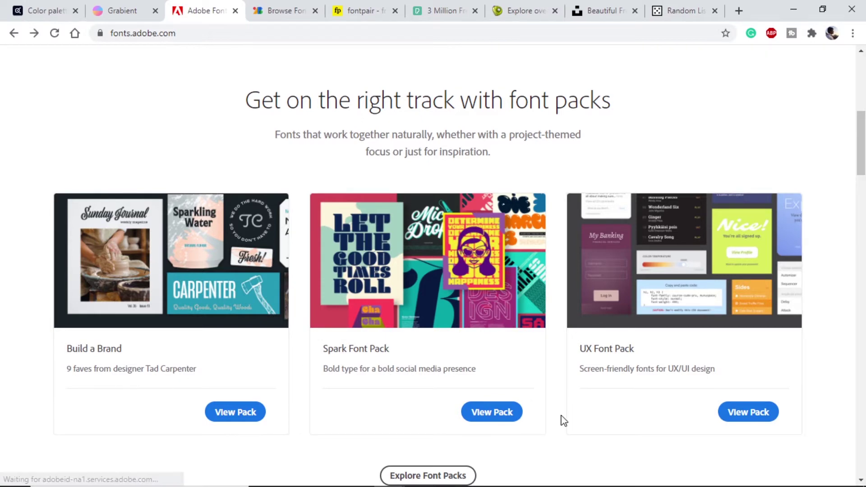
{"action": "left_click", "coordinate": [613, 355]}
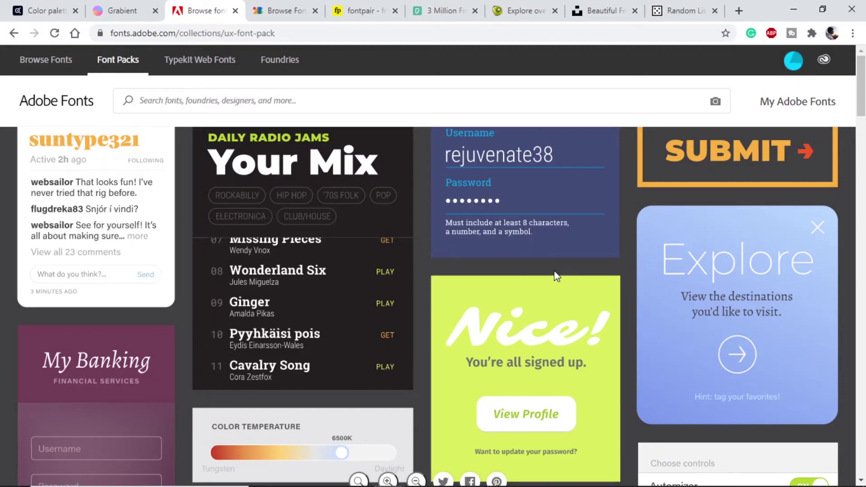
Look through the sample text of the fonts included in the UX Font Pack.
{"action": "scroll", "coordinate": [599, 272], "scroll_direction": "down", "scroll_amount": 13}
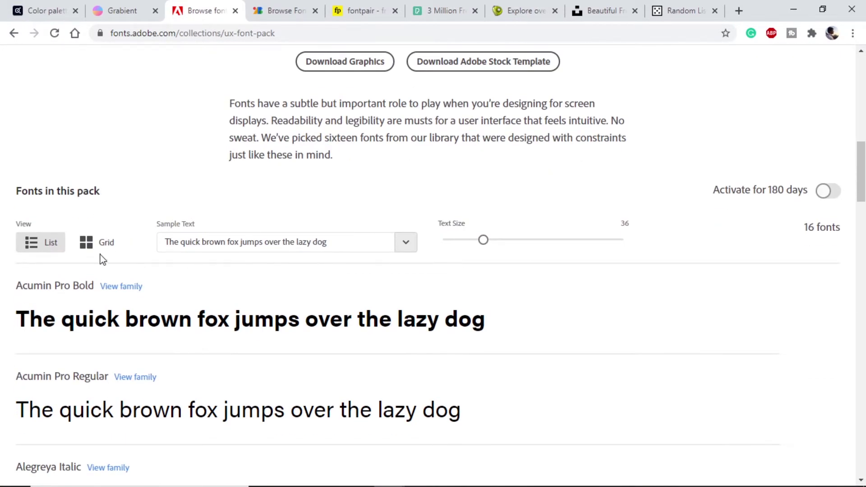
{"action": "scroll", "coordinate": [194, 318], "scroll_direction": "down", "scroll_amount": 1}
{"action": "scroll", "coordinate": [194, 319], "scroll_direction": "down", "scroll_amount": 4}
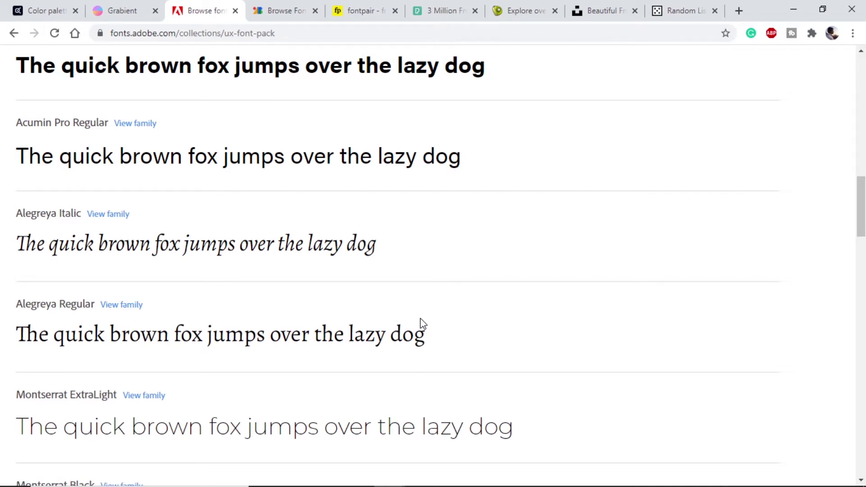
Switch to Google Fonts and open the page of the Ranchers font family.
{"action": "key", "text": "ctrl+Tab"}
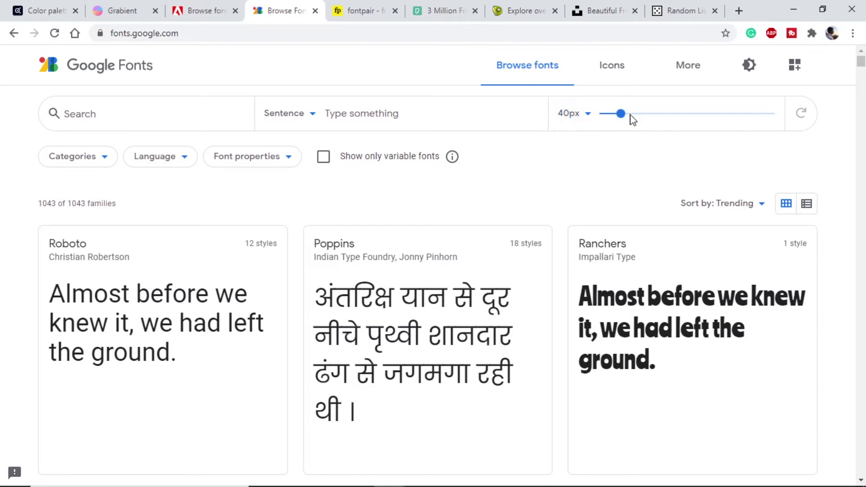
{"action": "scroll", "coordinate": [561, 207], "scroll_direction": "down", "scroll_amount": 3}
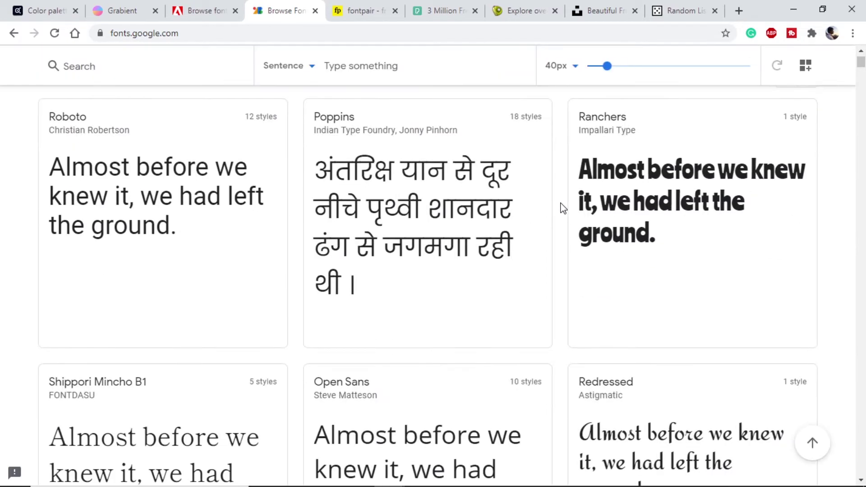
{"action": "left_click", "coordinate": [676, 219]}
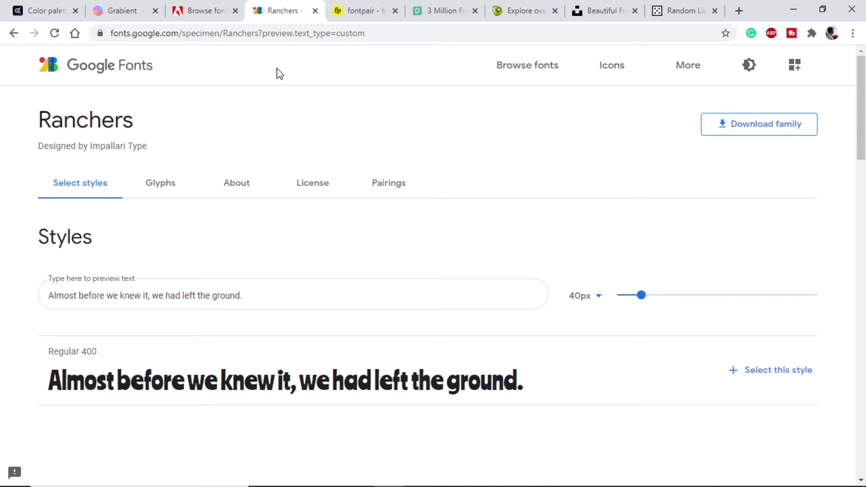
Switch to the fontpair site and look through its featured Google Font pairings.
{"action": "left_click", "coordinate": [359, 15]}
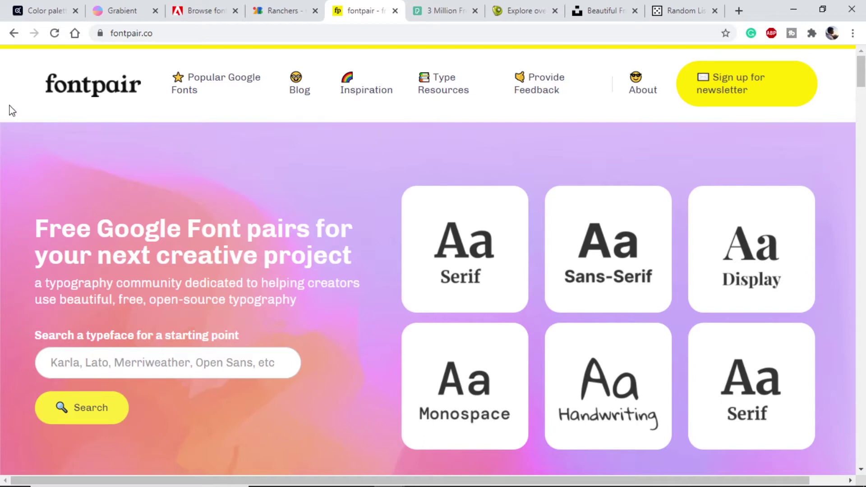
{"action": "scroll", "coordinate": [368, 225], "scroll_direction": "down", "scroll_amount": 2}
{"action": "scroll", "coordinate": [370, 224], "scroll_direction": "down", "scroll_amount": 10}
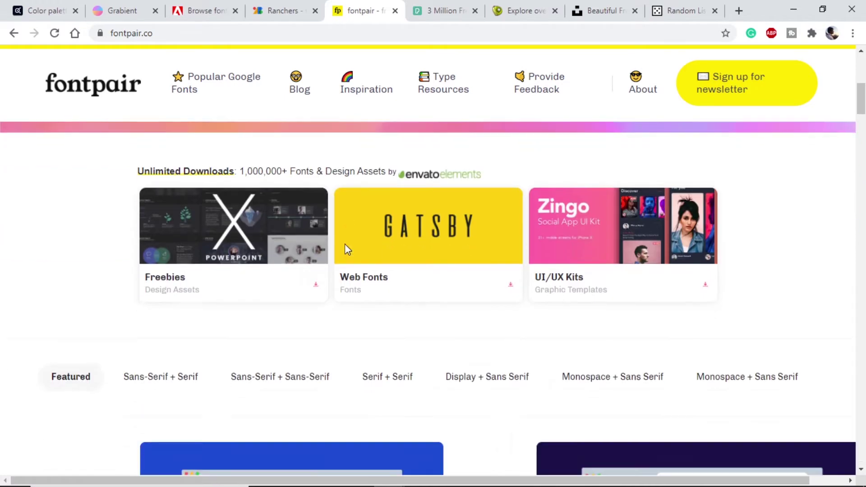
{"action": "scroll", "coordinate": [99, 312], "scroll_direction": "down", "scroll_amount": 6}
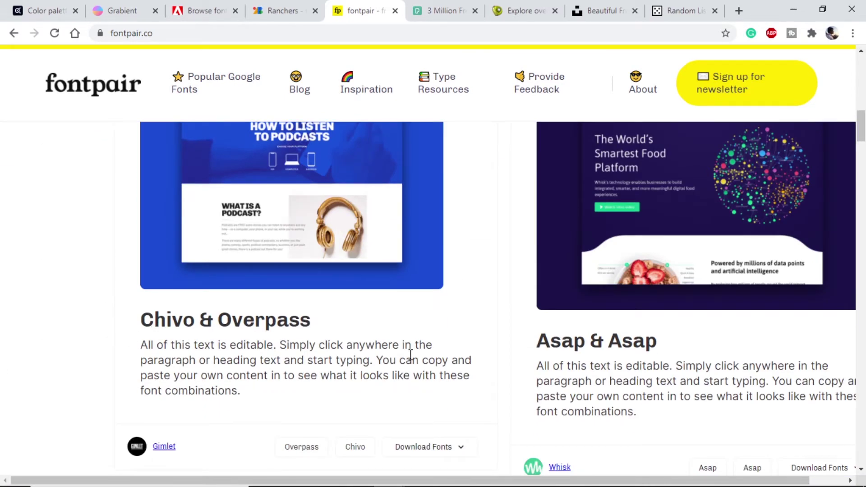
{"action": "scroll", "coordinate": [499, 358], "scroll_direction": "down", "scroll_amount": 9}
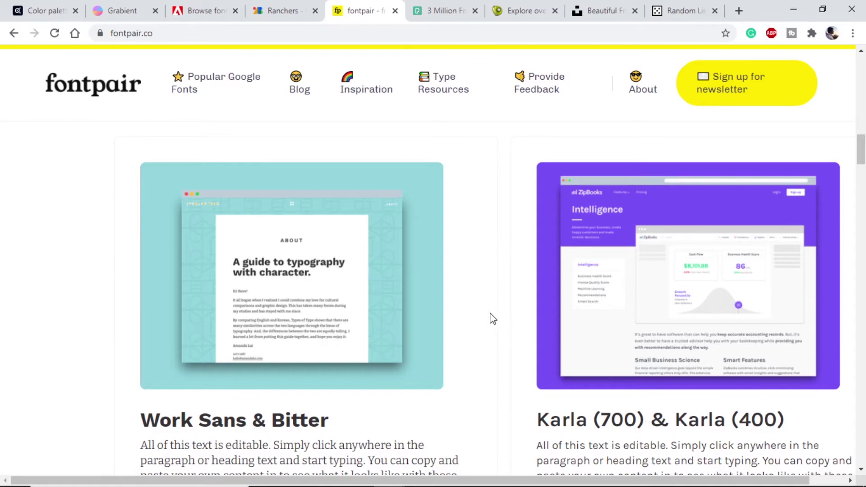
{"action": "scroll", "coordinate": [492, 319], "scroll_direction": "down", "scroll_amount": 20}
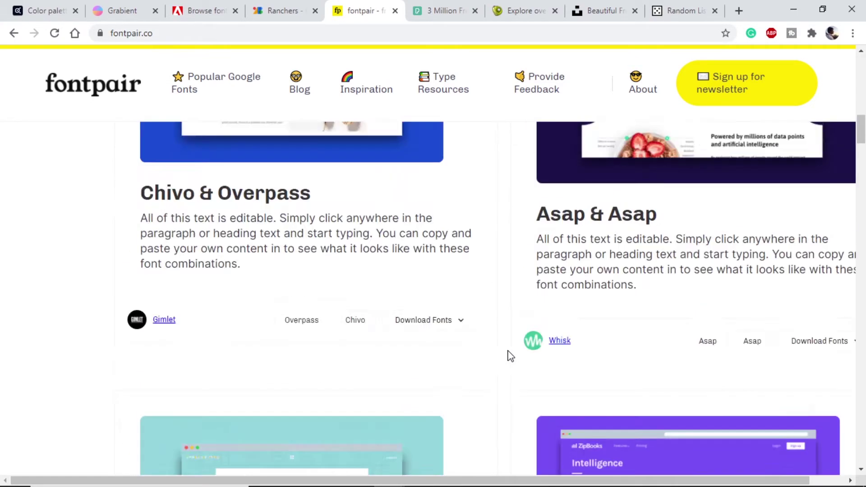
{"action": "scroll", "coordinate": [508, 358], "scroll_direction": "up", "scroll_amount": 20}
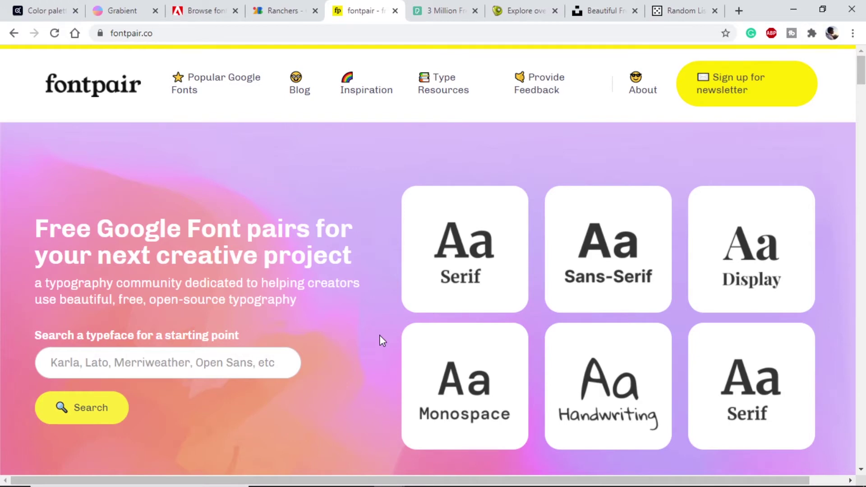
Switch to Pexels, dismiss the trending topic suggestions and browse the trending free stock photos.
{"action": "left_click", "coordinate": [445, 10]}
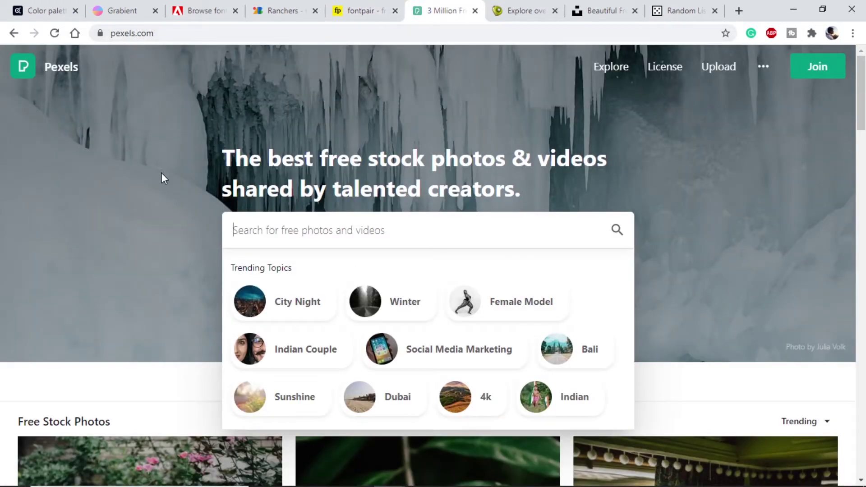
{"action": "scroll", "coordinate": [178, 201], "scroll_direction": "down", "scroll_amount": 3}
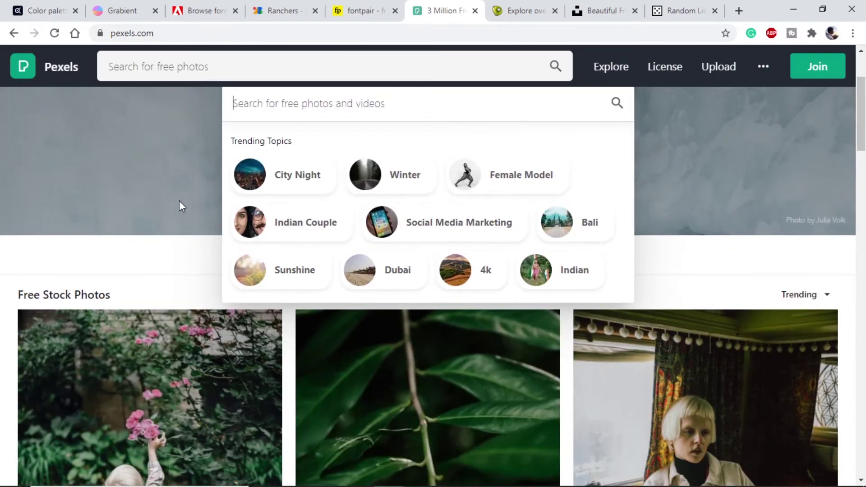
{"action": "left_click", "coordinate": [192, 238]}
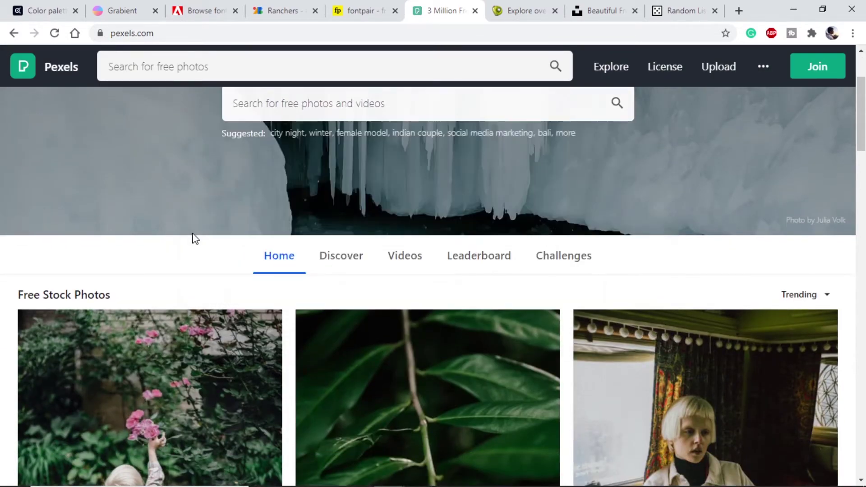
{"action": "scroll", "coordinate": [192, 237], "scroll_direction": "down", "scroll_amount": 3}
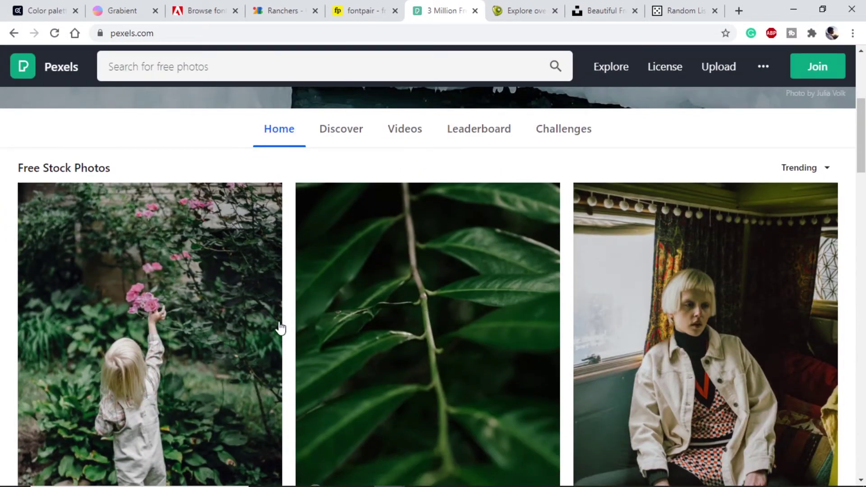
{"action": "scroll", "coordinate": [289, 309], "scroll_direction": "up", "scroll_amount": 3}
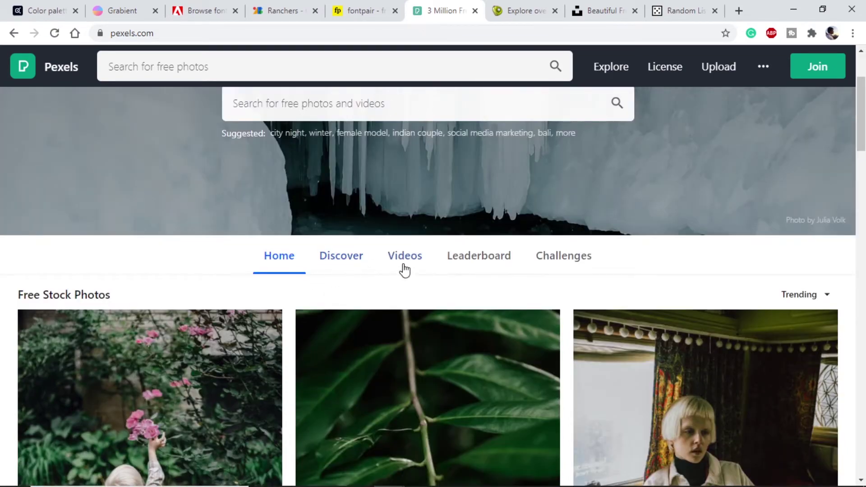
Switch to FreeImages and browse its homepage gallery of royalty-free photos.
{"action": "scroll", "coordinate": [444, 270], "scroll_direction": "up", "scroll_amount": 3}
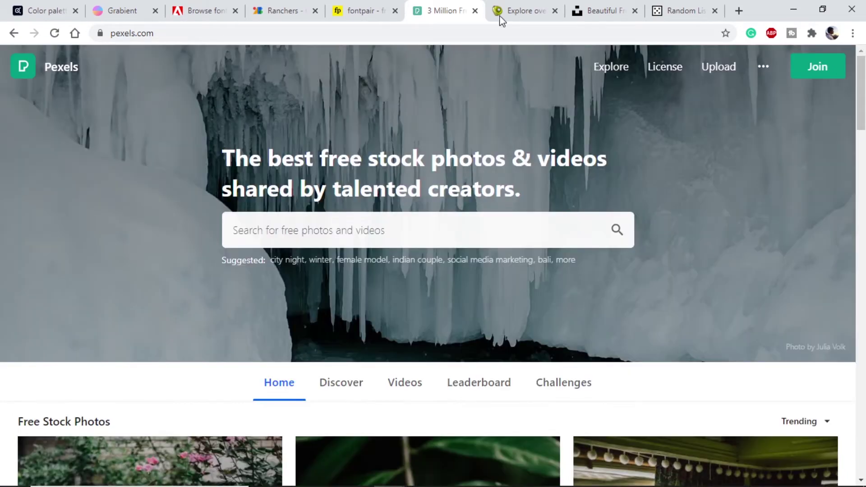
{"action": "left_click", "coordinate": [500, 14]}
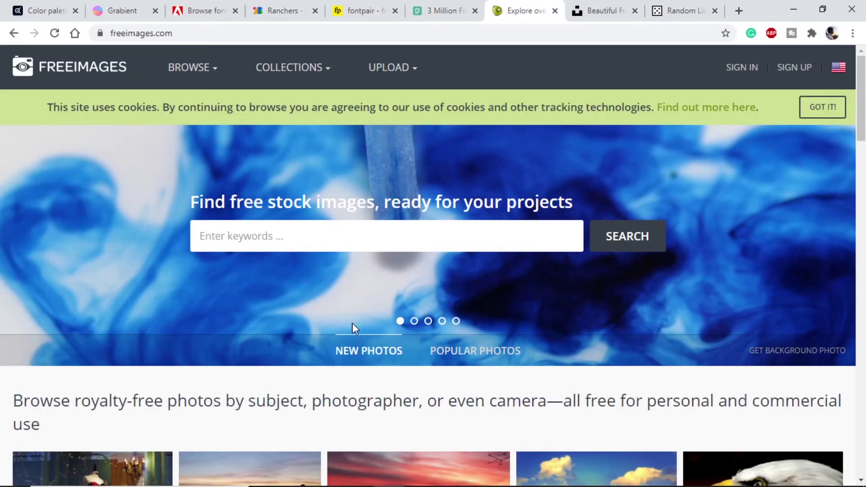
{"action": "scroll", "coordinate": [353, 323], "scroll_direction": "down", "scroll_amount": 3}
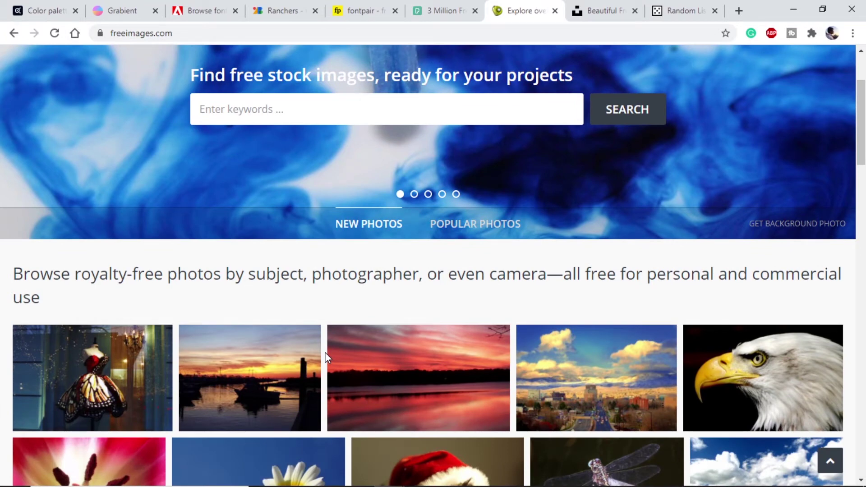
{"action": "left_click", "coordinate": [238, 117]}
{"action": "scroll", "coordinate": [322, 308], "scroll_direction": "up", "scroll_amount": 3}
{"action": "scroll", "coordinate": [328, 301], "scroll_direction": "down", "scroll_amount": 12}
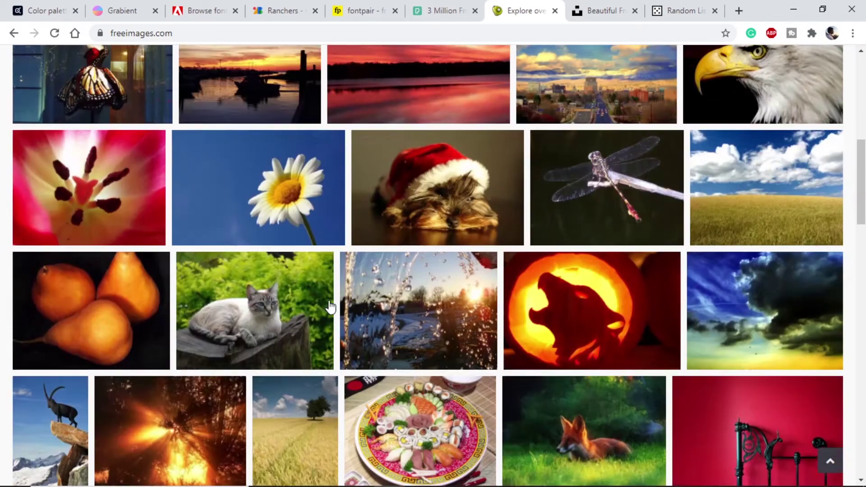
{"action": "scroll", "coordinate": [344, 317], "scroll_direction": "down", "scroll_amount": 7}
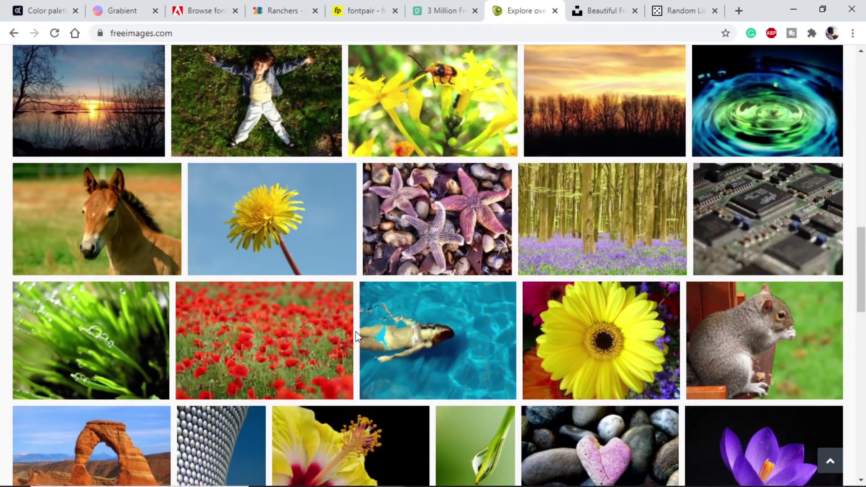
{"action": "scroll", "coordinate": [355, 331], "scroll_direction": "down", "scroll_amount": 6}
{"action": "scroll", "coordinate": [357, 336], "scroll_direction": "up", "scroll_amount": 14}
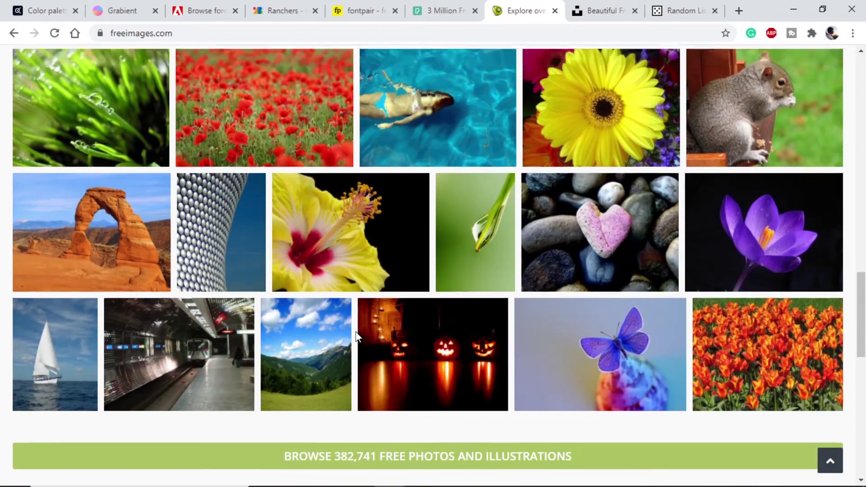
Switch to Unsplash and look through its editorial feed of free high-resolution photos.
{"action": "left_click", "coordinate": [600, 9]}
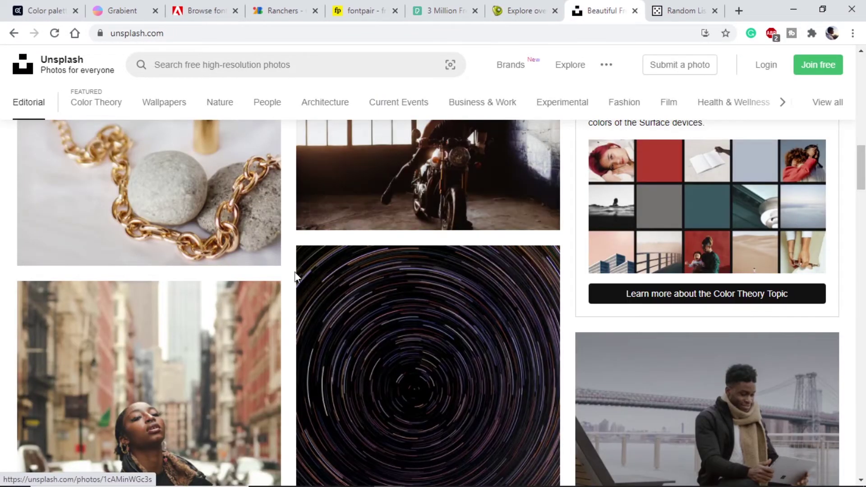
{"action": "scroll", "coordinate": [408, 222], "scroll_direction": "up", "scroll_amount": 15}
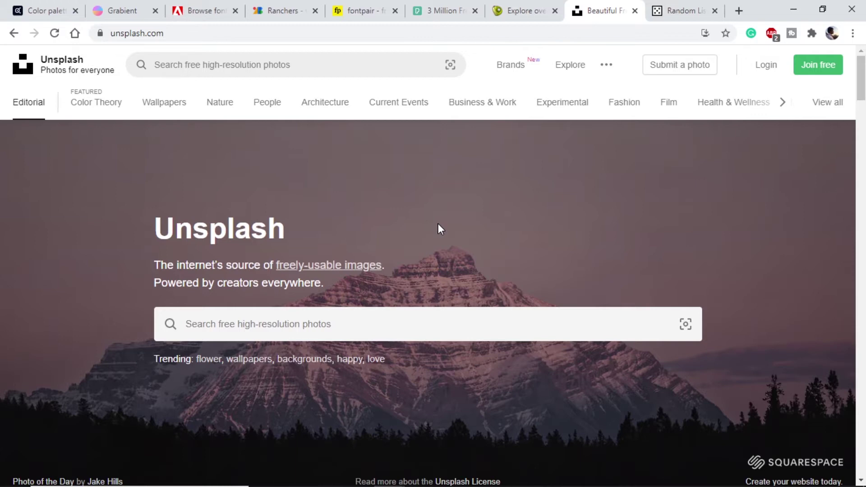
Switch to Random Lists, open the Random Team Generator and rerun it to produce new groups.
{"action": "key", "text": "ctrl+Tab"}
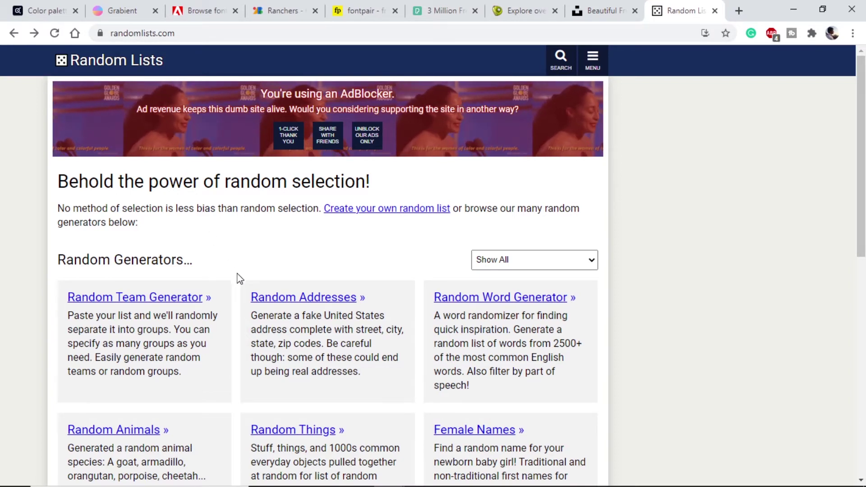
{"action": "scroll", "coordinate": [237, 275], "scroll_direction": "down", "scroll_amount": 3}
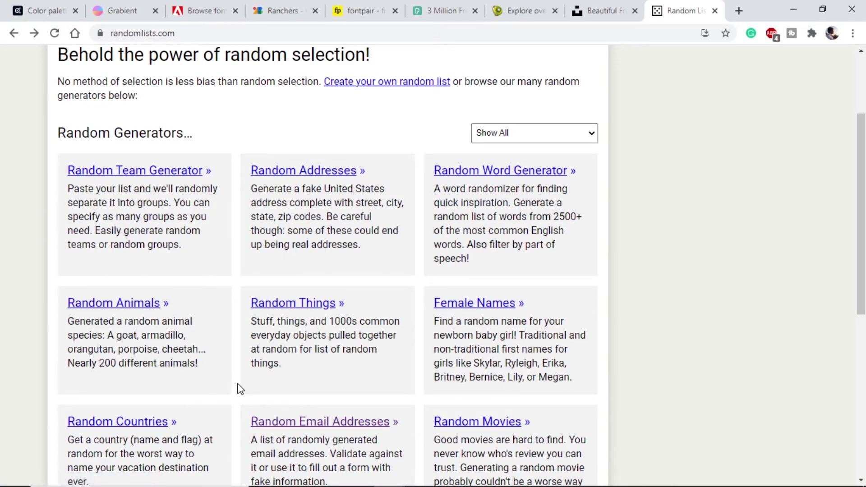
{"action": "left_click", "coordinate": [145, 176]}
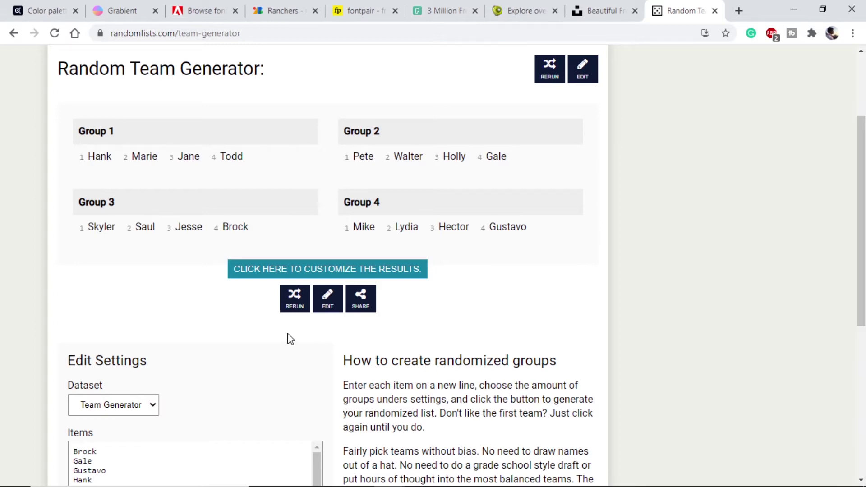
{"action": "left_click", "coordinate": [294, 299]}
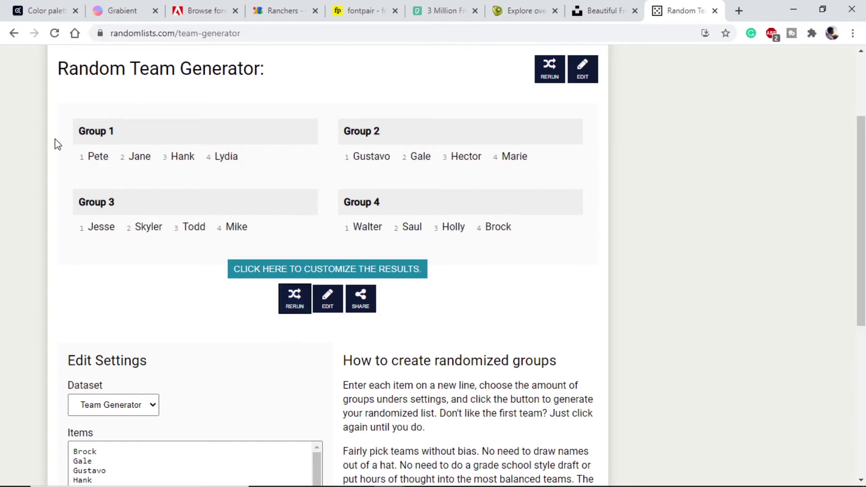
{"action": "scroll", "coordinate": [304, 234], "scroll_direction": "up", "scroll_amount": 3}
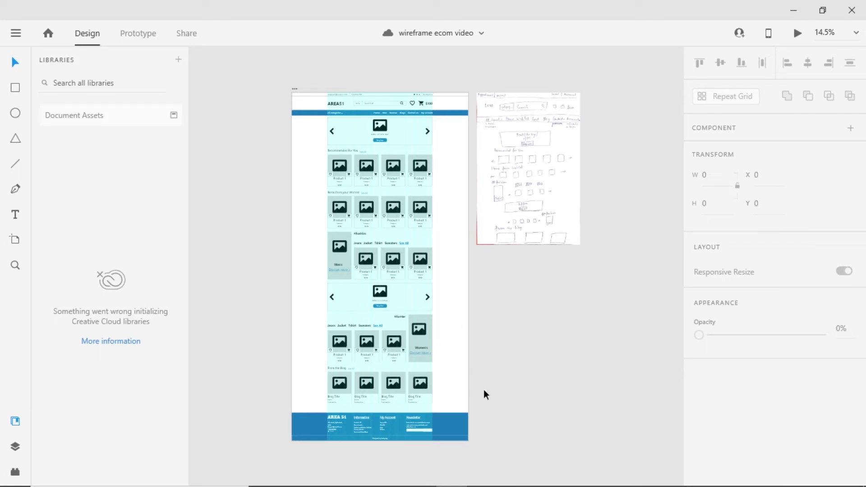
Switch to Adobe XD and import all images from the Mood board folder into empty canvas space below the wireframe.
{"action": "scroll", "coordinate": [509, 438], "scroll_direction": "down", "scroll_amount": 10}
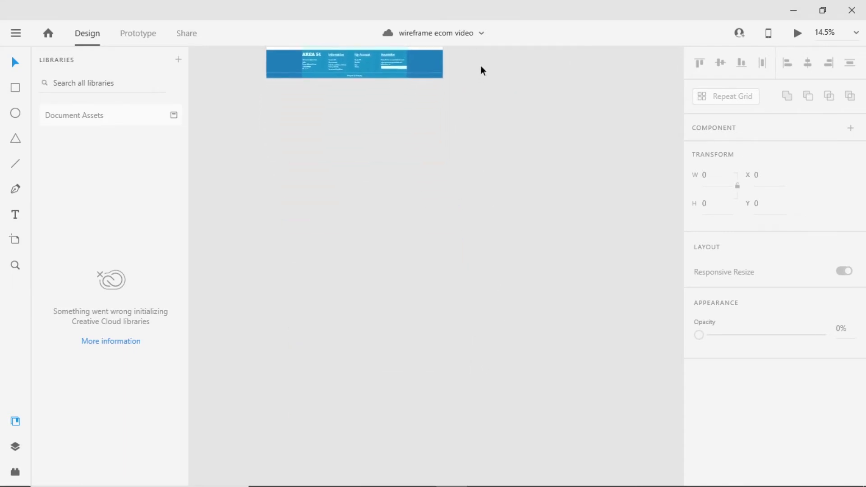
{"action": "scroll", "coordinate": [393, 179], "scroll_direction": "down", "scroll_amount": 2}
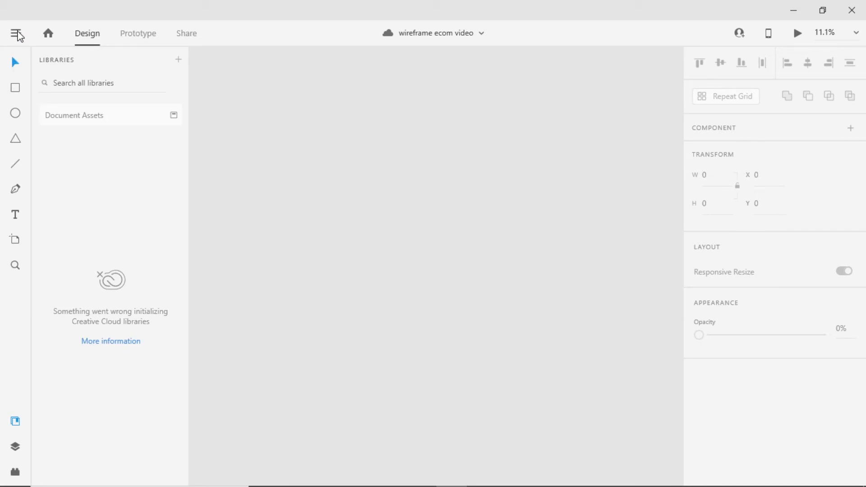
{"action": "left_click", "coordinate": [16, 35]}
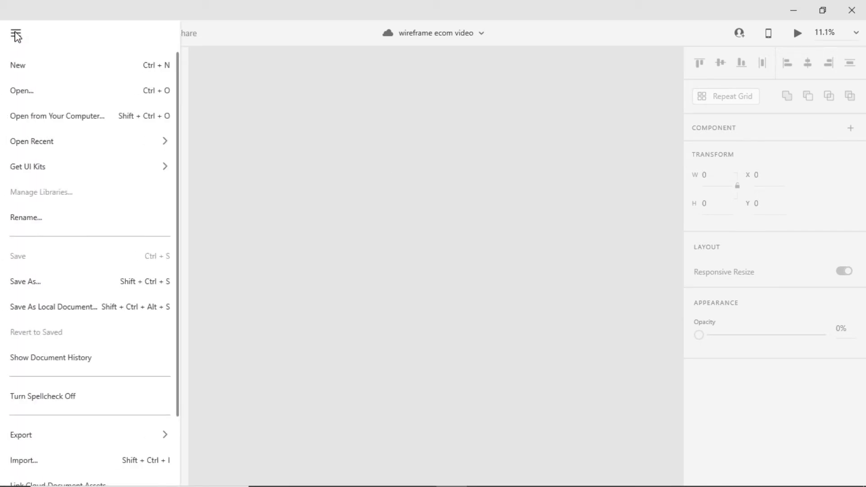
{"action": "left_click", "coordinate": [40, 460]}
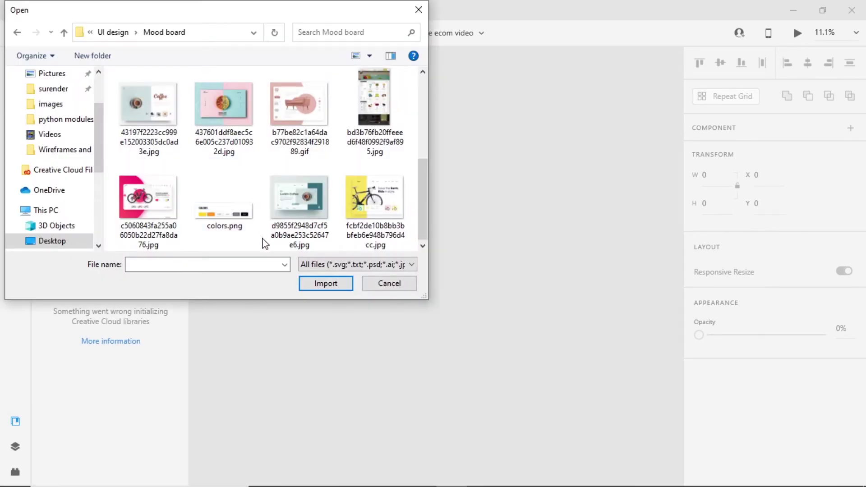
{"action": "scroll", "coordinate": [265, 243], "scroll_direction": "up", "scroll_amount": 3}
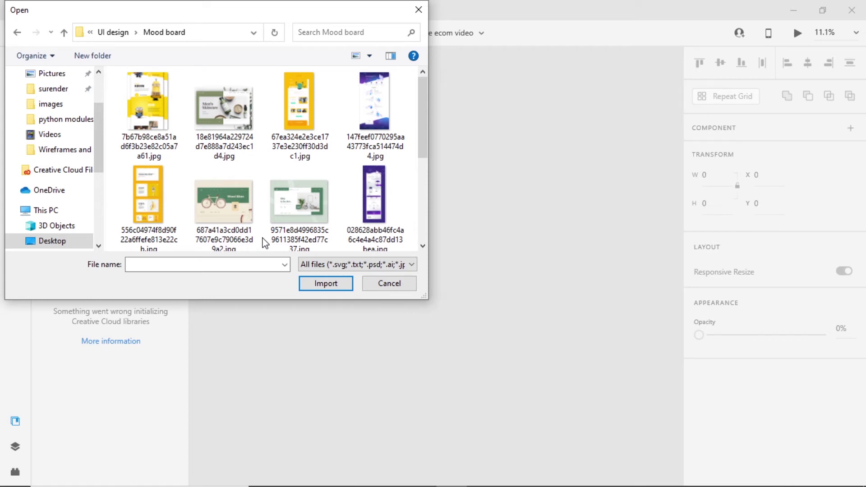
{"action": "key", "text": "ctrl+a"}
{"action": "left_click", "coordinate": [315, 285]}
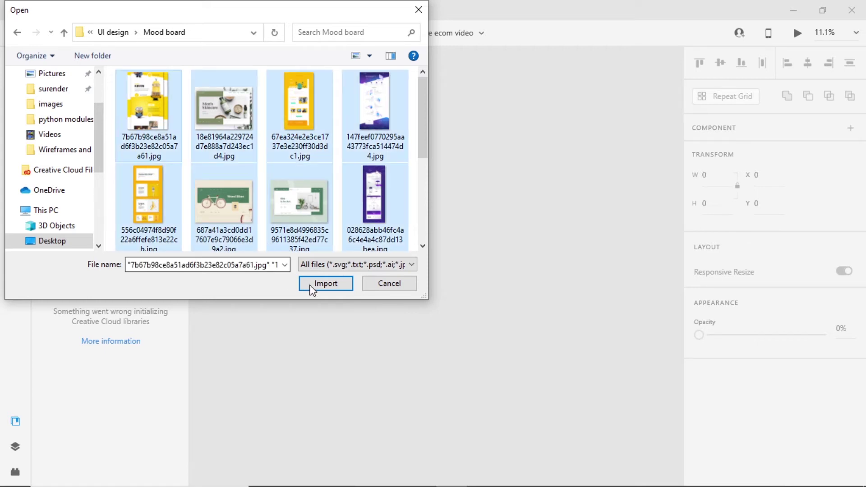
Rearrange the long row of imported mood board images into a compact cluster of stacked rows below the wireframe artboard.
{"action": "left_click_drag", "start_coordinate": [419, 292], "coordinate": [272, 215]}
{"action": "scroll", "coordinate": [275, 288], "scroll_direction": "up", "scroll_amount": 4}
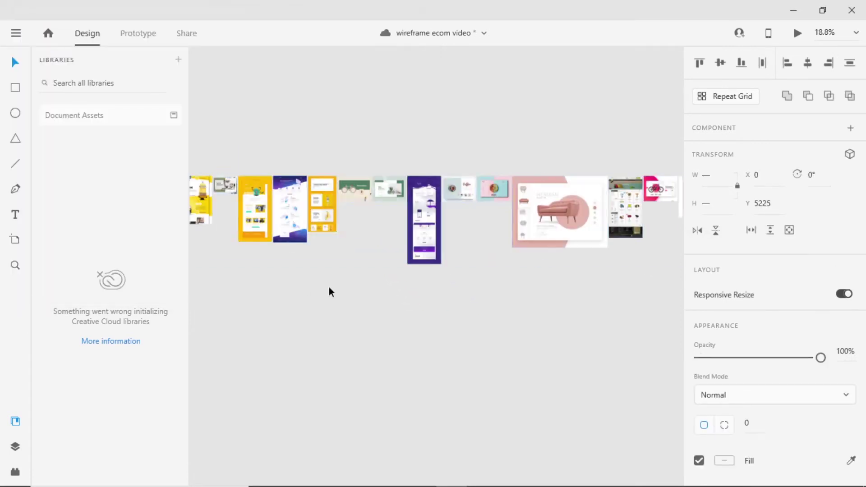
{"action": "scroll", "coordinate": [342, 298], "scroll_direction": "down", "scroll_amount": 2}
{"action": "scroll", "coordinate": [357, 289], "scroll_direction": "down", "scroll_amount": 1}
{"action": "left_click_drag", "start_coordinate": [336, 157], "coordinate": [651, 229]}
{"action": "left_click", "coordinate": [419, 169]}
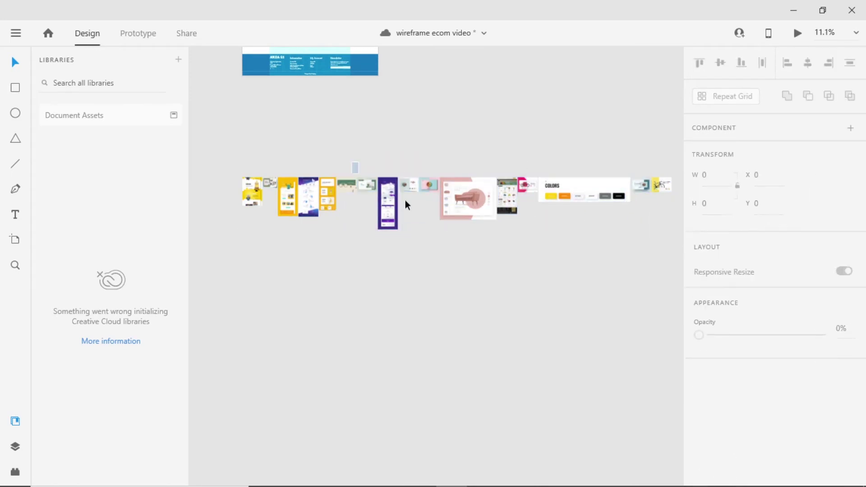
{"action": "left_click_drag", "start_coordinate": [334, 161], "coordinate": [661, 195]}
{"action": "left_click_drag", "start_coordinate": [287, 193], "coordinate": [292, 228]}
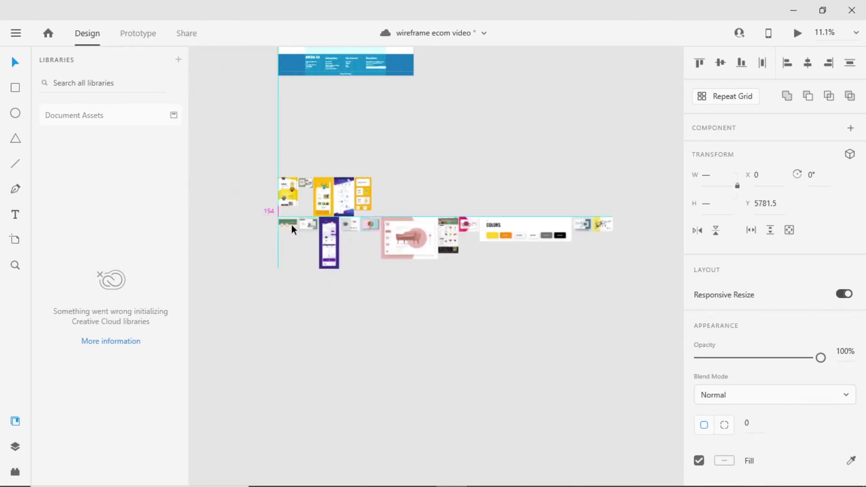
{"action": "left_click_drag", "start_coordinate": [423, 187], "coordinate": [594, 252]}
{"action": "left_click_drag", "start_coordinate": [408, 236], "coordinate": [303, 288]}
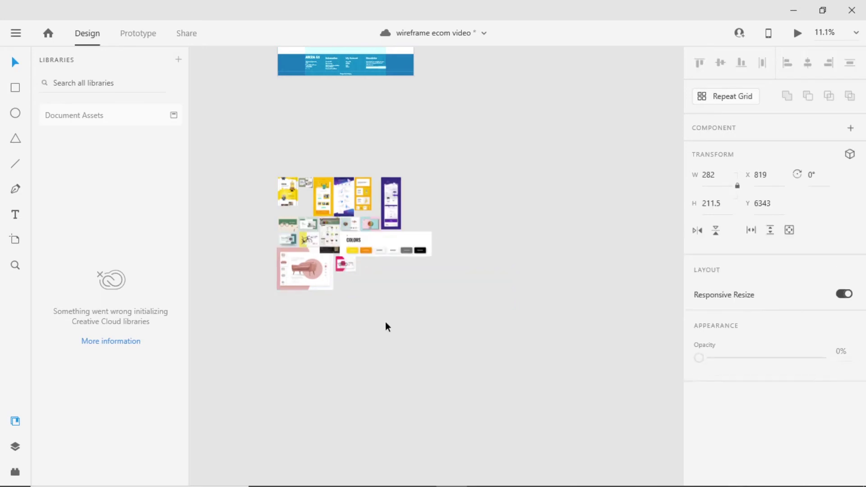
{"action": "left_click", "coordinate": [381, 323]}
Group all the mood board images and scale the group down to 1425 by 1037.
{"action": "scroll", "coordinate": [365, 325], "scroll_direction": "down", "scroll_amount": 1}
{"action": "scroll", "coordinate": [365, 325], "scroll_direction": "down", "scroll_amount": 1}
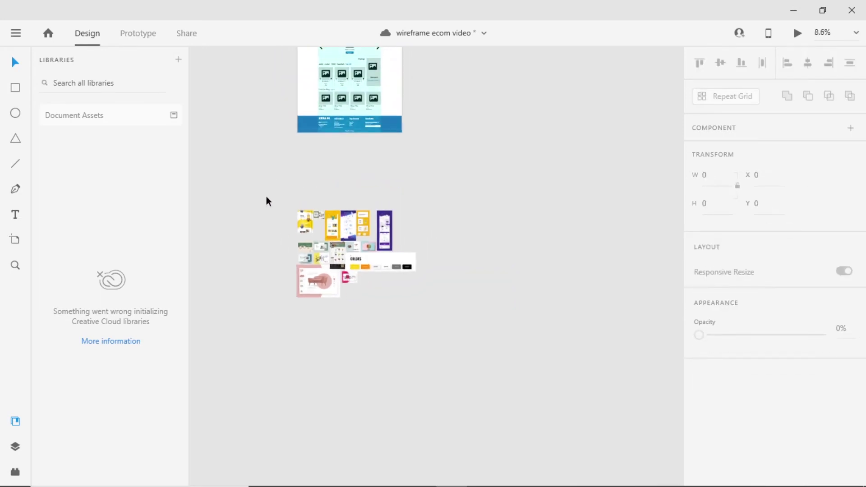
{"action": "left_click_drag", "start_coordinate": [265, 185], "coordinate": [519, 321]}
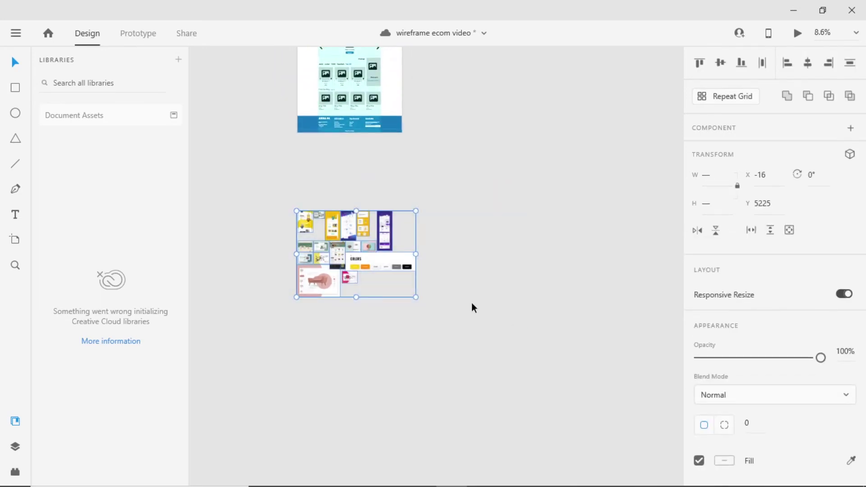
{"action": "key", "text": "ctrl+g"}
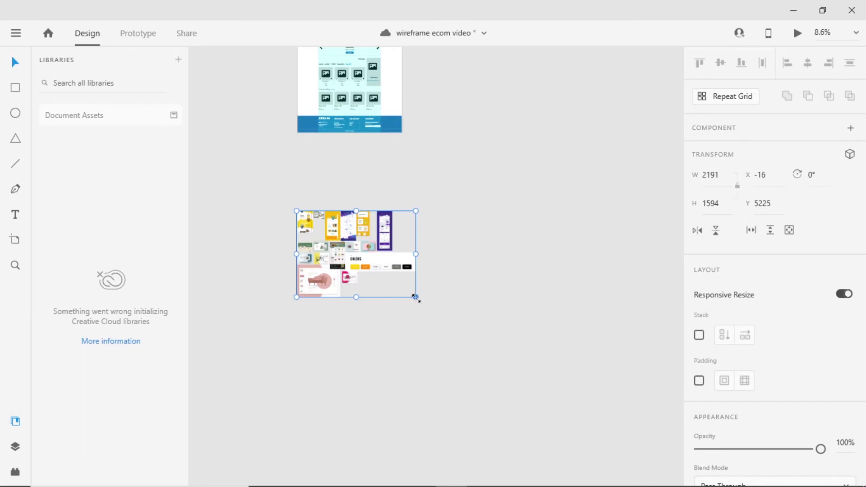
{"action": "left_click_drag", "start_coordinate": [415, 298], "coordinate": [373, 267]}
{"action": "scroll", "coordinate": [320, 279], "scroll_direction": "up", "scroll_amount": 1}
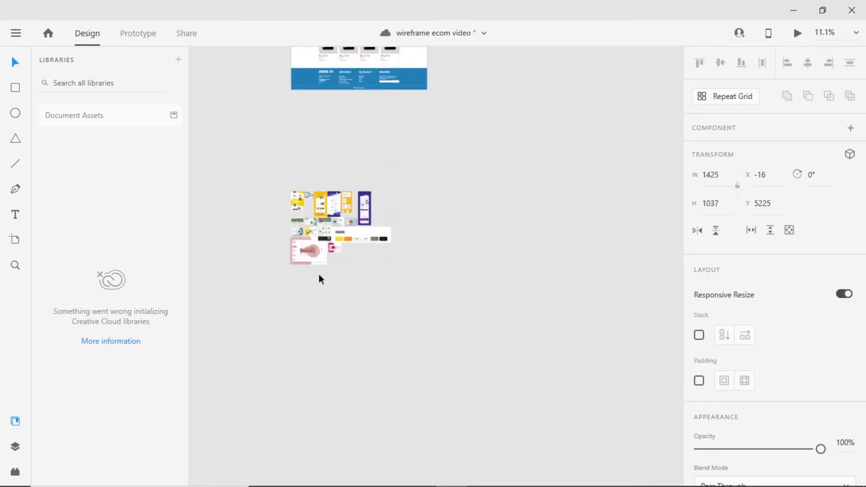
{"action": "scroll", "coordinate": [320, 279], "scroll_direction": "up", "scroll_amount": 4}
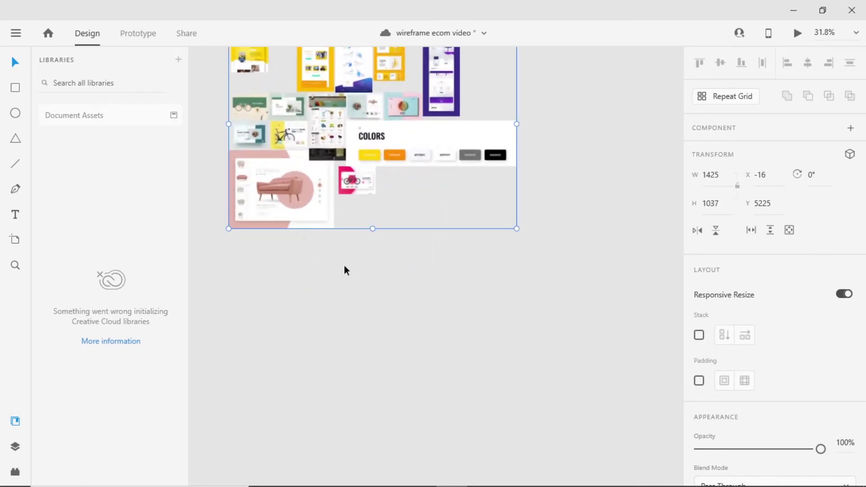
{"action": "left_click", "coordinate": [354, 340]}
Look over the grouped mood board images and colour palette, and save the wireframe ecom video document.
{"action": "scroll", "coordinate": [353, 340], "scroll_direction": "down", "scroll_amount": 1}
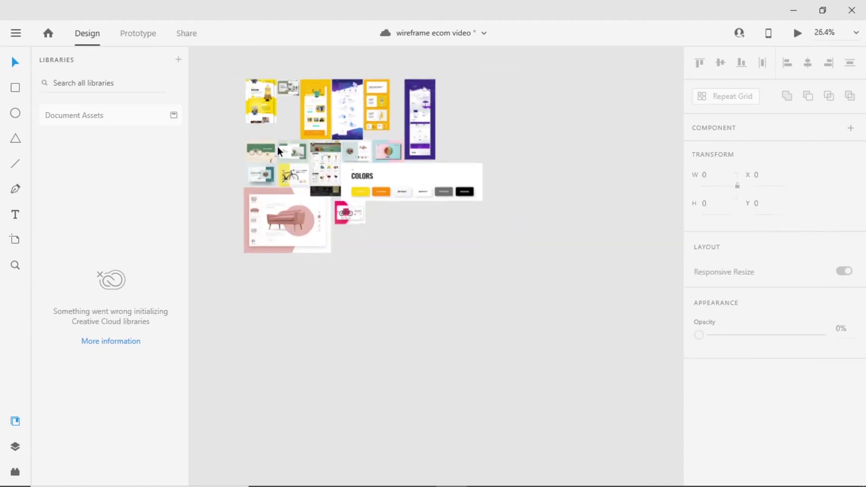
{"action": "scroll", "coordinate": [280, 151], "scroll_direction": "up", "scroll_amount": 4}
{"action": "scroll", "coordinate": [289, 171], "scroll_direction": "up", "scroll_amount": 3}
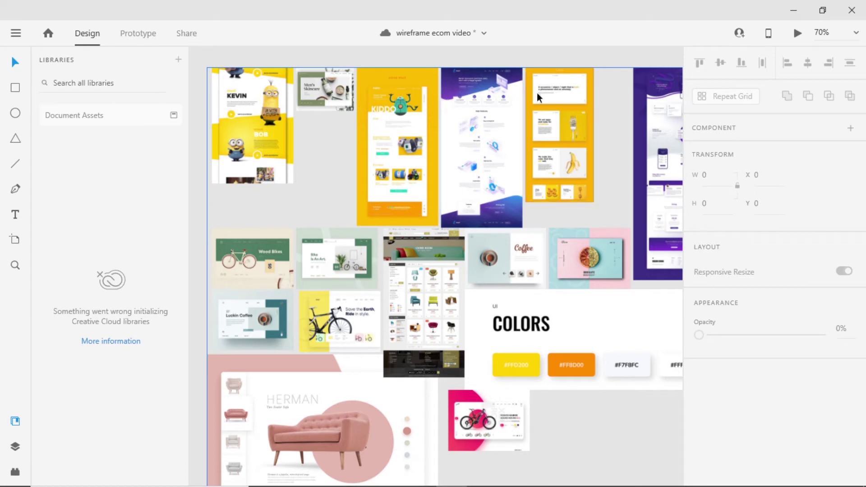
{"action": "left_click_drag", "start_coordinate": [489, 310], "coordinate": [455, 225]}
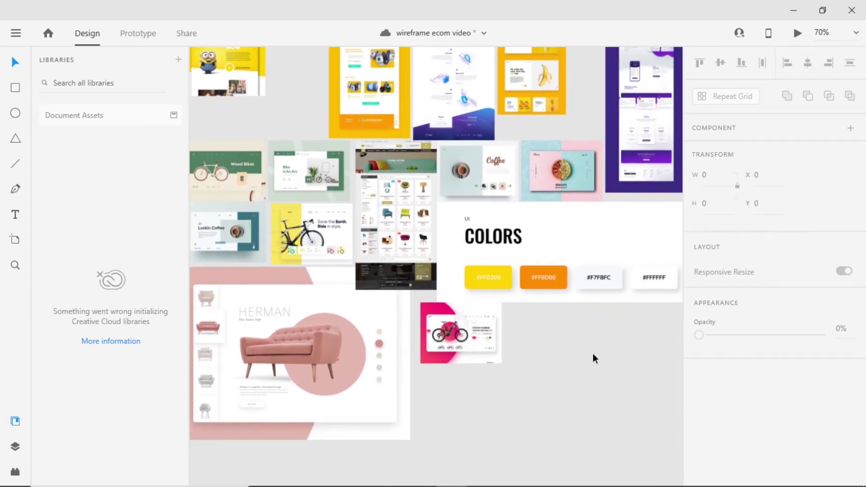
{"action": "scroll", "coordinate": [576, 236], "scroll_direction": "down", "scroll_amount": 3}
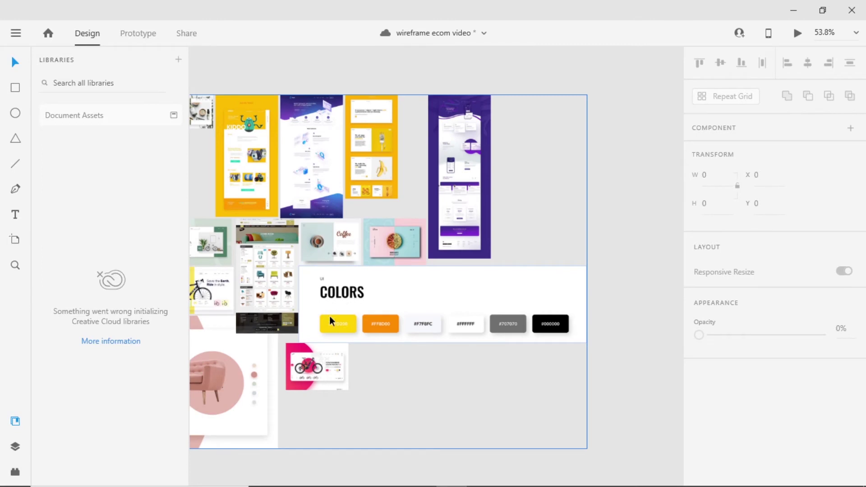
{"action": "key", "text": "ctrl+s"}
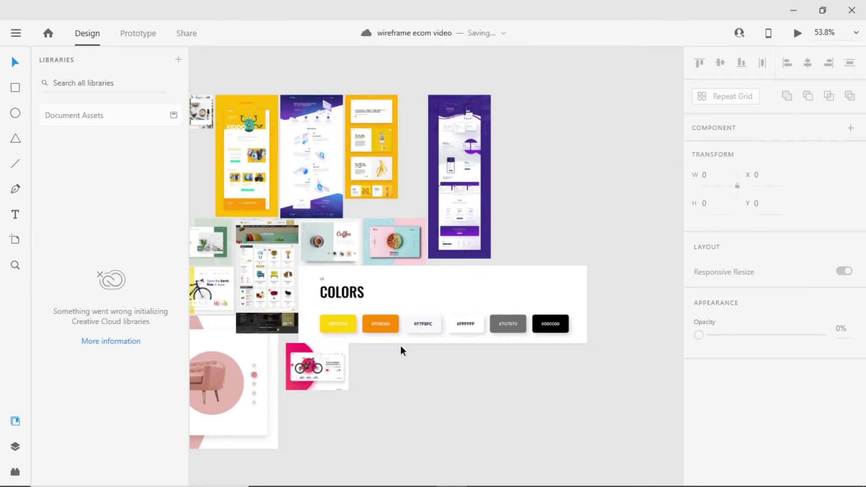
{"action": "scroll", "coordinate": [403, 351], "scroll_direction": "down", "scroll_amount": 5}
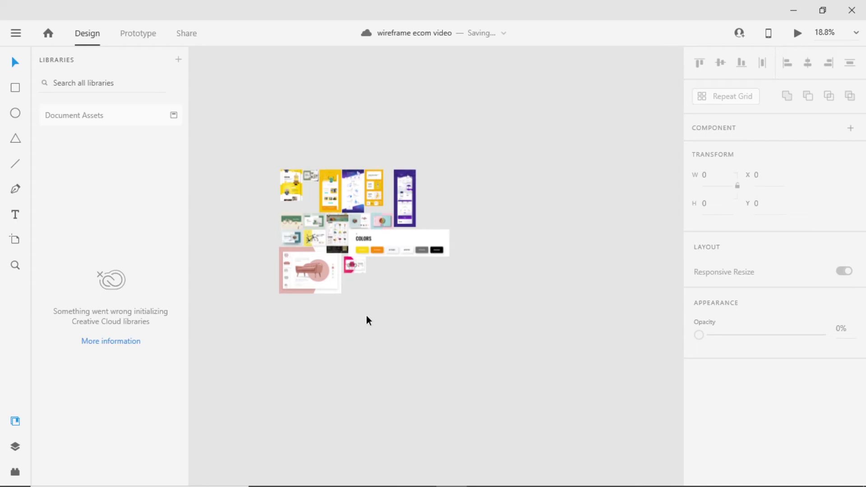
{"action": "scroll", "coordinate": [372, 284], "scroll_direction": "down", "scroll_amount": 5}
{"action": "scroll", "coordinate": [455, 216], "scroll_direction": "down", "scroll_amount": 3}
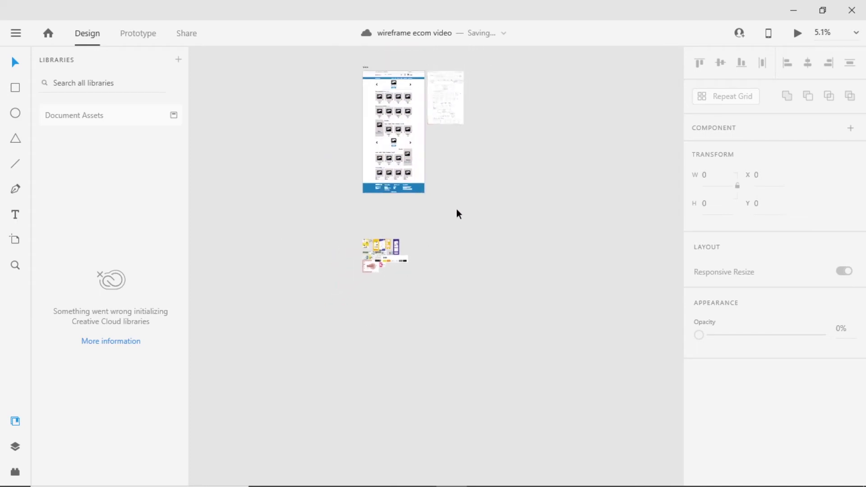
Duplicate the homepage wireframe artboard below the mood board images and delete all content from the copy.
{"action": "left_click_drag", "start_coordinate": [365, 86], "coordinate": [367, 300]}
{"action": "scroll", "coordinate": [381, 238], "scroll_direction": "up", "scroll_amount": 4}
{"action": "left_click_drag", "start_coordinate": [256, 100], "coordinate": [508, 439]}
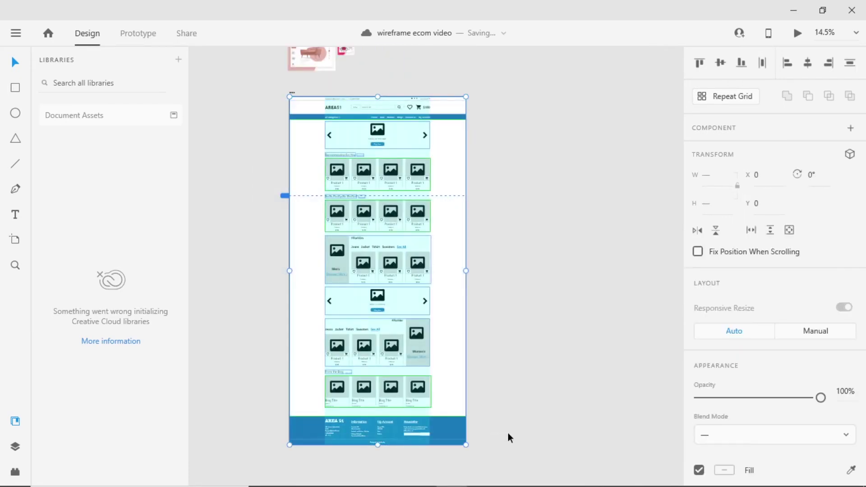
{"action": "key", "text": "Delete"}
Shorten the emptied artboard copy to a height of 1895 and rename it setup.
{"action": "left_click_drag", "start_coordinate": [376, 444], "coordinate": [373, 203]}
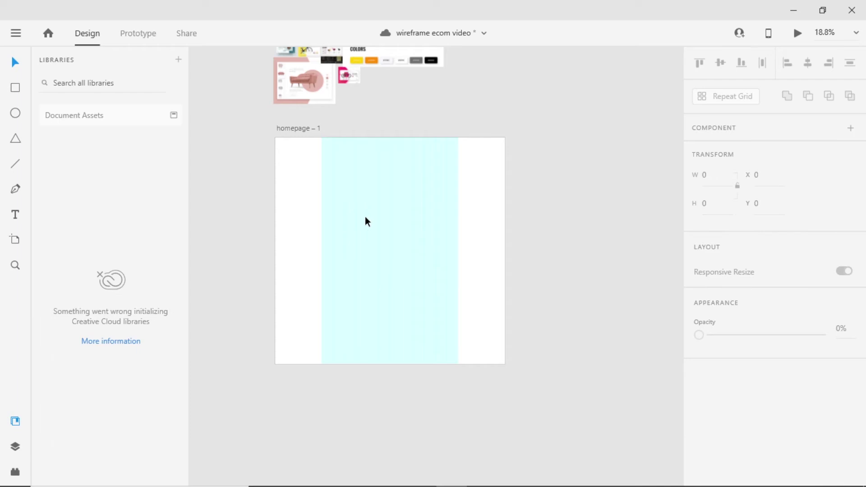
{"action": "double_click", "coordinate": [315, 128]}
{"action": "type", "text": "setup"}
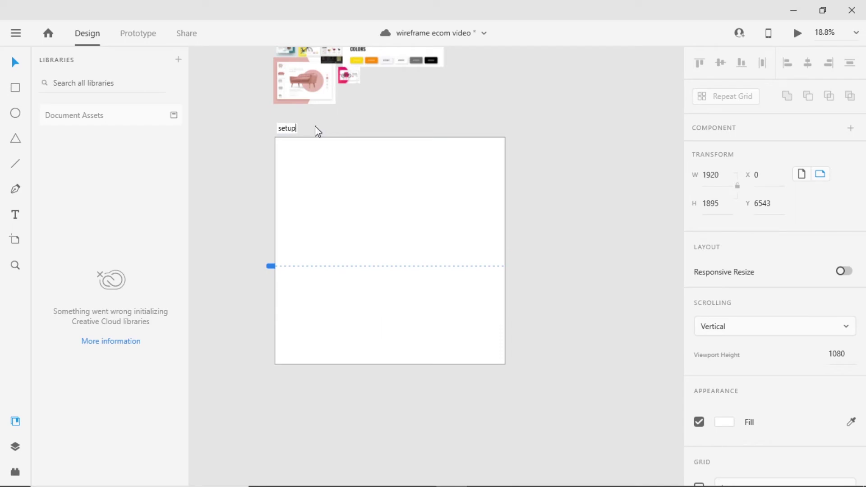
{"action": "left_click", "coordinate": [318, 130]}
{"action": "scroll", "coordinate": [358, 113], "scroll_direction": "up", "scroll_amount": 2}
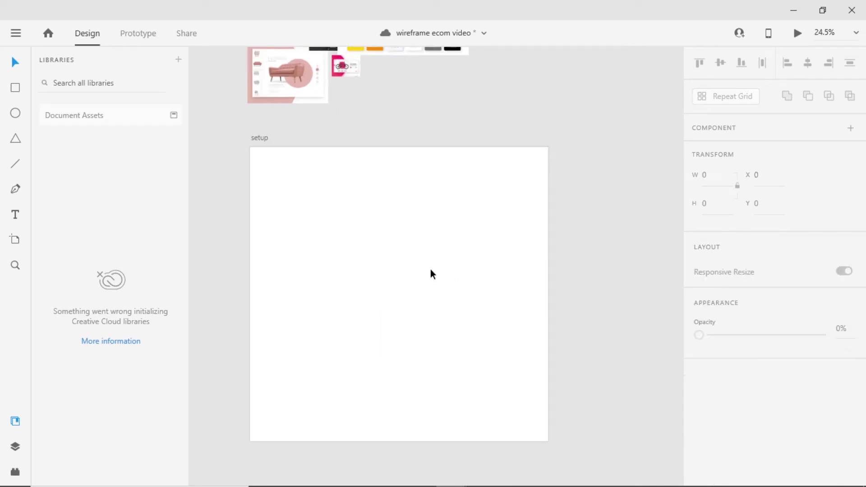
Fill the setup artboard with the saved light grey colour #DCD6D6.
{"action": "left_click", "coordinate": [383, 258]}
{"action": "scroll", "coordinate": [768, 332], "scroll_direction": "down", "scroll_amount": 1}
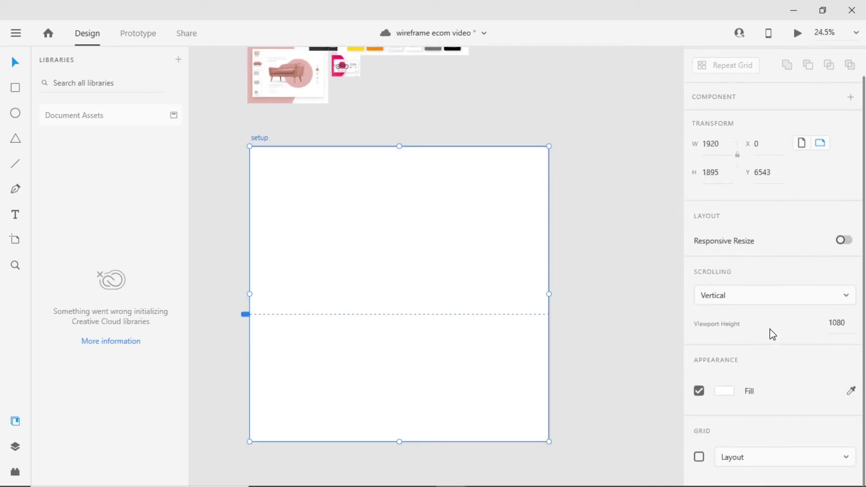
{"action": "left_click", "coordinate": [724, 392]}
{"action": "left_click", "coordinate": [582, 466]}
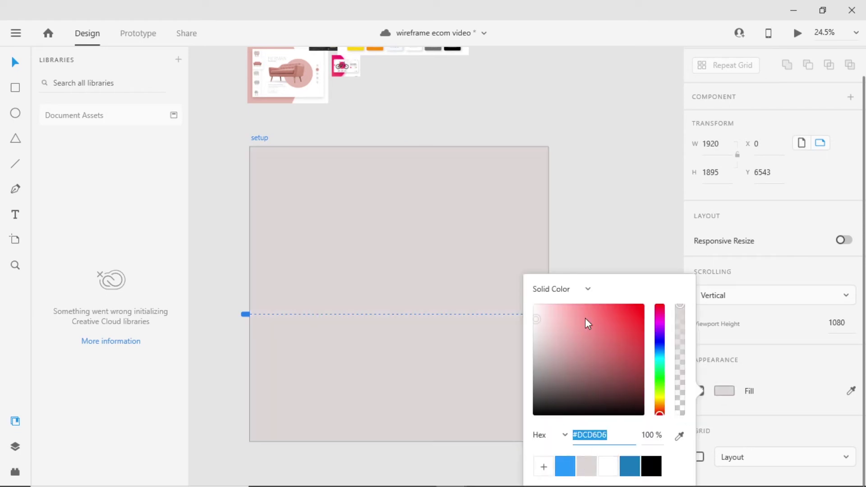
{"action": "left_click", "coordinate": [609, 205]}
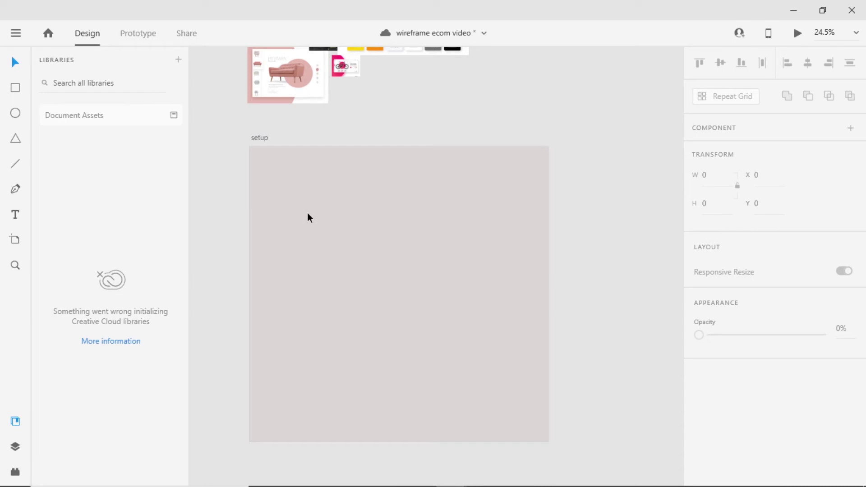
Draw a 100 by 100 square in the upper-left area of the setup artboard.
{"action": "left_click", "coordinate": [16, 88]}
{"action": "left_click_drag", "start_coordinate": [285, 192], "coordinate": [304, 210]}
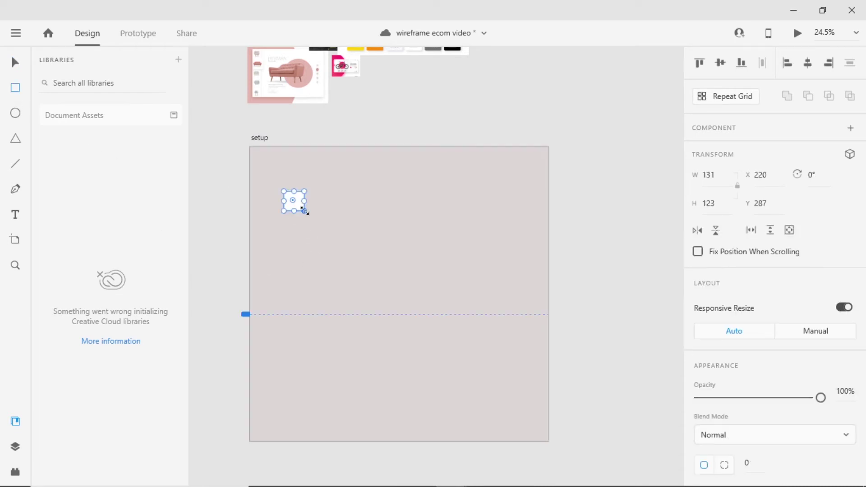
{"action": "left_click", "coordinate": [713, 176]}
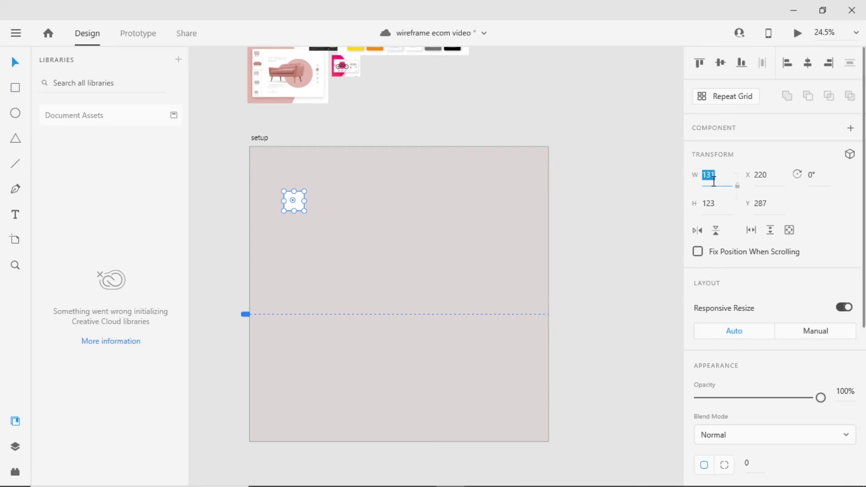
{"action": "type", "text": "100"}
{"action": "key", "text": "Return"}
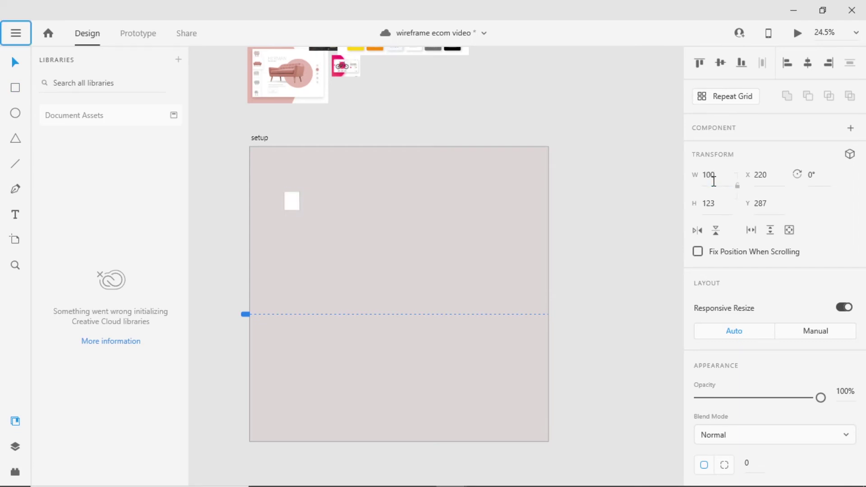
{"action": "left_click", "coordinate": [711, 202]}
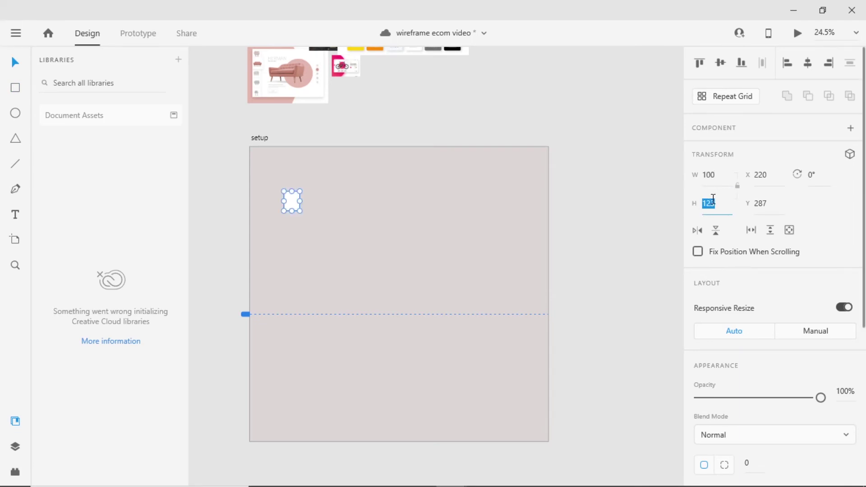
{"action": "type", "text": "100"}
{"action": "key", "text": "Return"}
{"action": "key", "text": "Escape"}
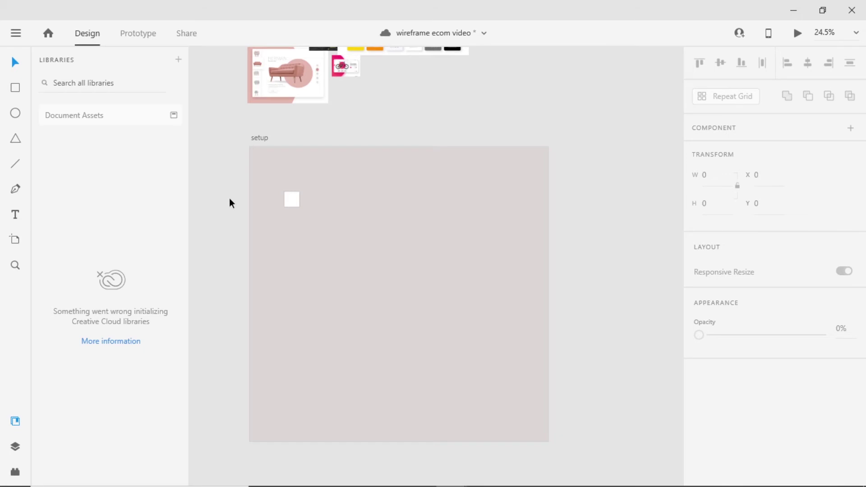
Duplicate the white square beside itself, fill the copy with the palette's orange #FE8D01, and save that colour as a swatch.
{"action": "left_click_drag", "start_coordinate": [288, 201], "coordinate": [308, 202]}
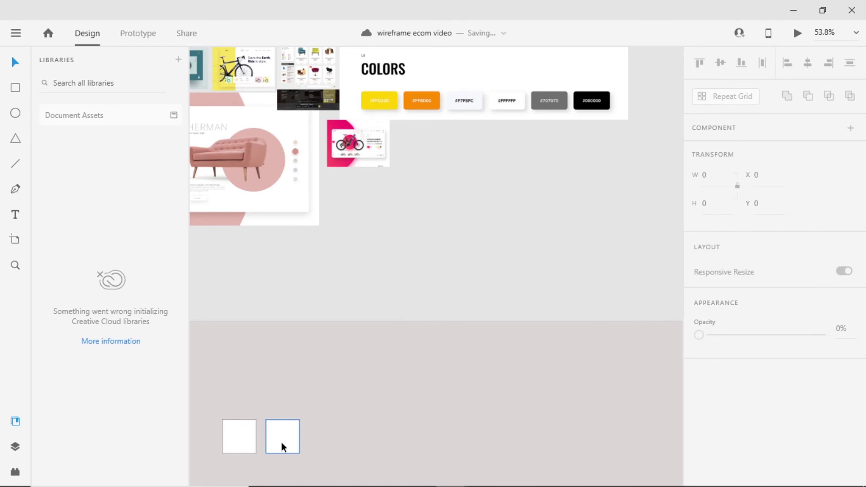
{"action": "left_click", "coordinate": [280, 441]}
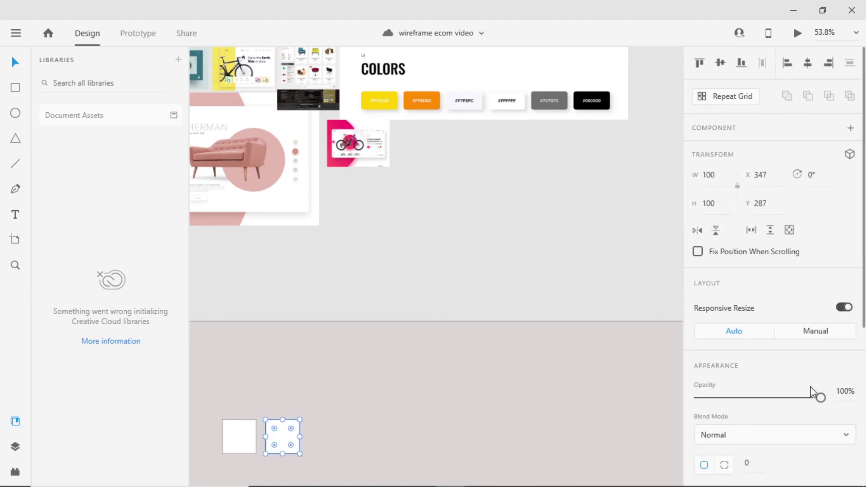
{"action": "scroll", "coordinate": [812, 390], "scroll_direction": "down", "scroll_amount": 5}
{"action": "left_click", "coordinate": [724, 251]}
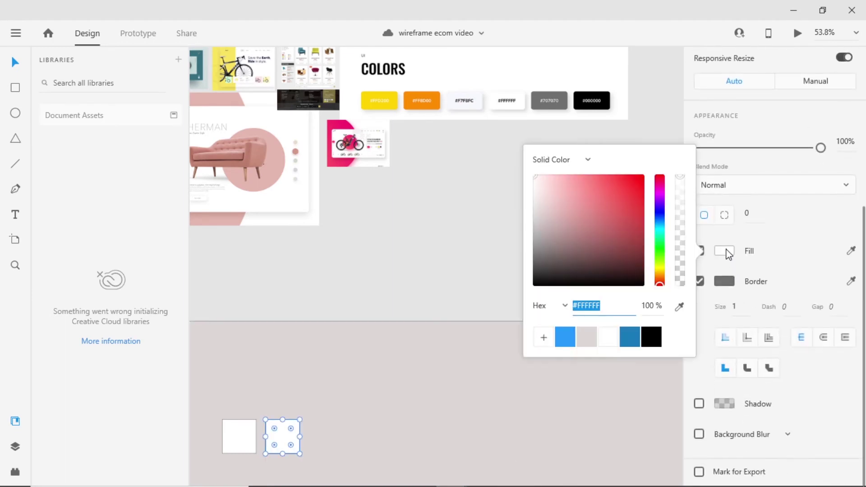
{"action": "left_click", "coordinate": [680, 308]}
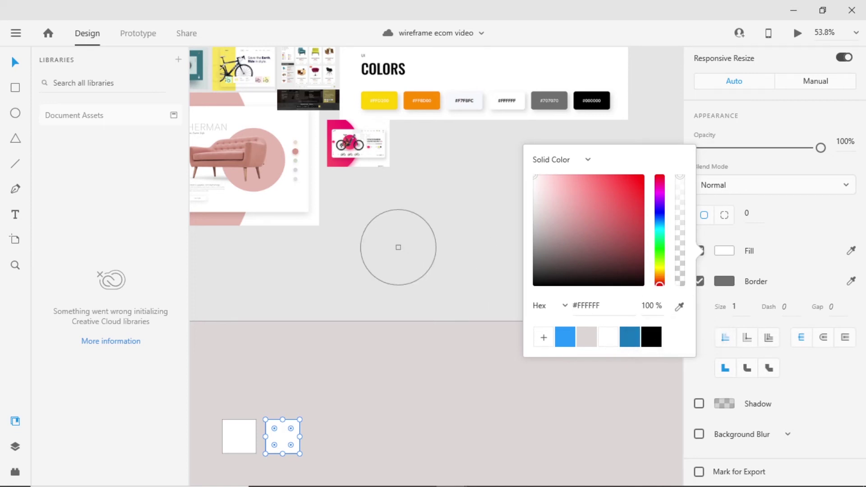
{"action": "left_click", "coordinate": [435, 104]}
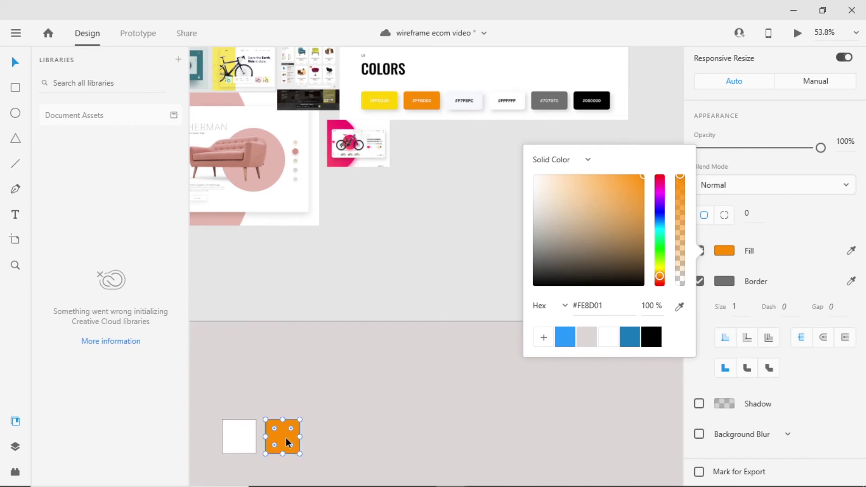
{"action": "left_click", "coordinate": [543, 339]}
{"action": "left_click", "coordinate": [488, 319]}
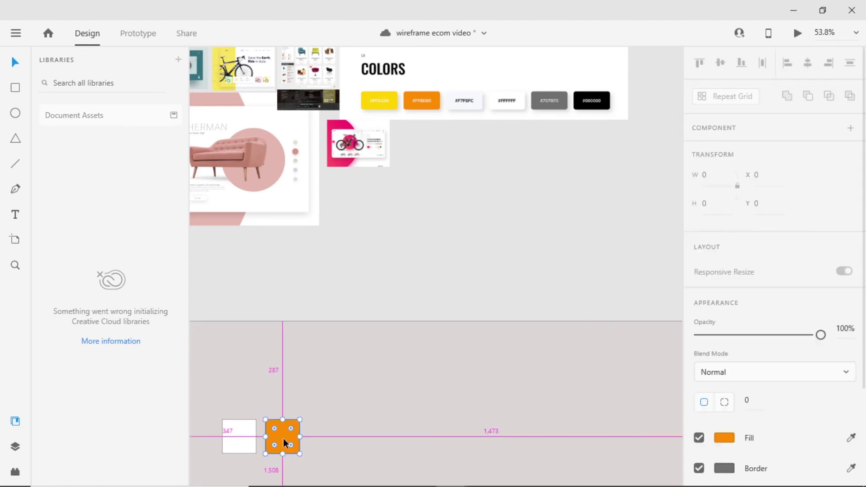
Add two more duplicate squares to the row, filled with yellow #FFD202 and off-white #F7F8FC sampled from the mood board palette.
{"action": "left_click_drag", "start_coordinate": [283, 439], "coordinate": [323, 440]}
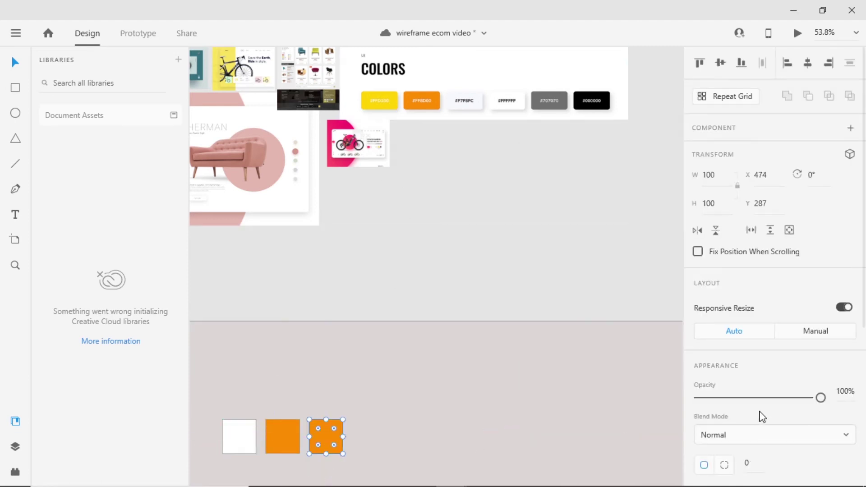
{"action": "scroll", "coordinate": [760, 415], "scroll_direction": "down", "scroll_amount": 5}
{"action": "left_click", "coordinate": [725, 251]}
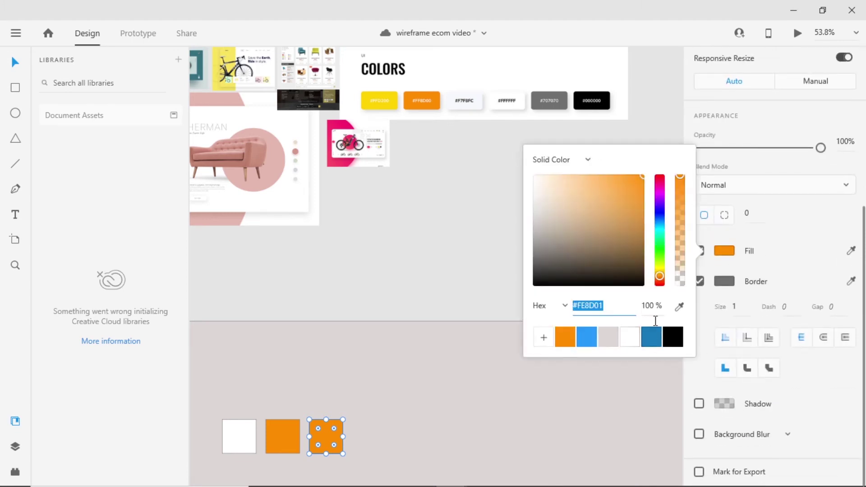
{"action": "left_click", "coordinate": [680, 306]}
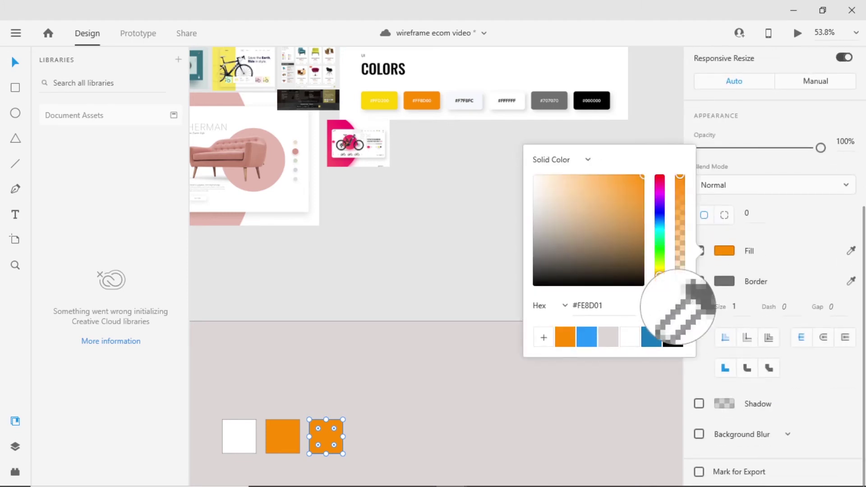
{"action": "left_click", "coordinate": [391, 107]}
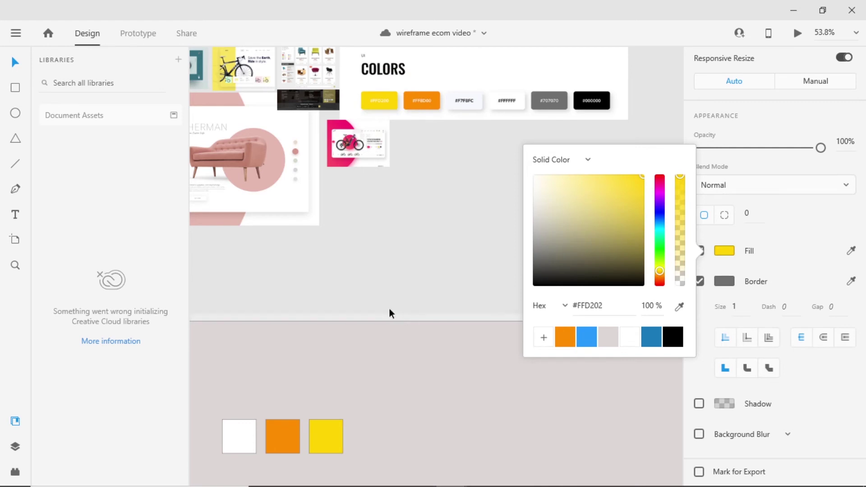
{"action": "key", "text": "ctrl+d"}
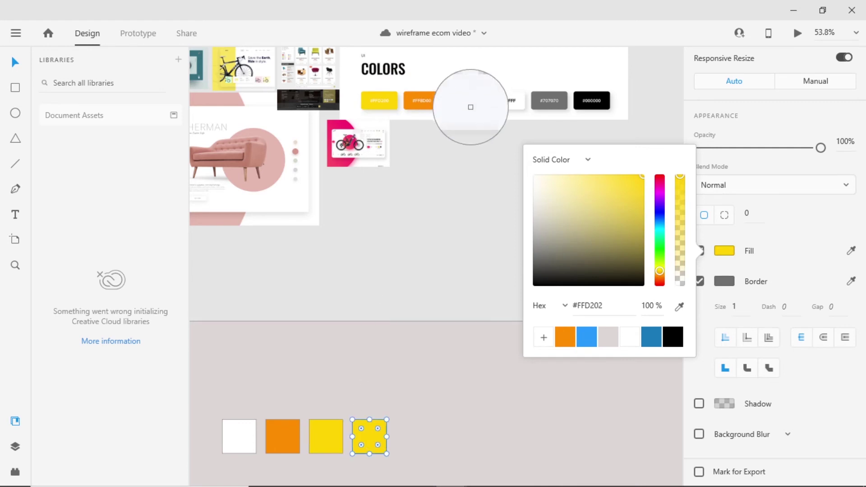
{"action": "left_click", "coordinate": [472, 105]}
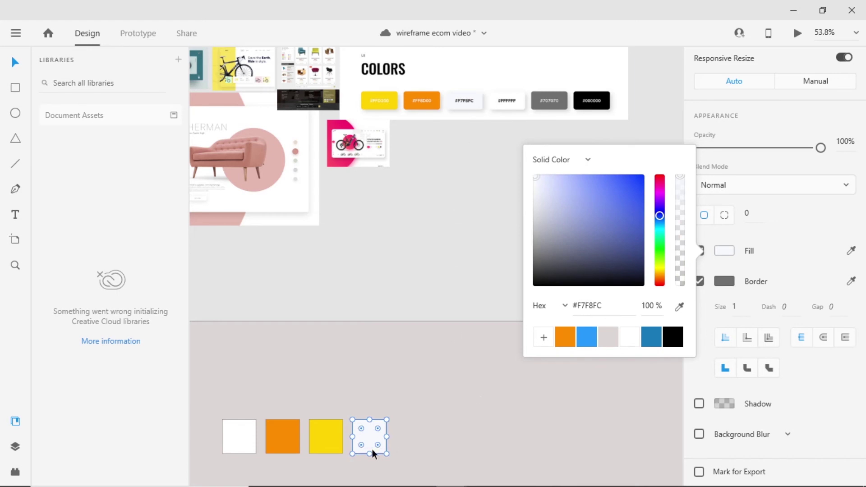
Duplicate the off-white square as a fifth one, fill it with the palette's grey #707070, and save the grey as a swatch.
{"action": "left_click_drag", "start_coordinate": [372, 449], "coordinate": [412, 441]}
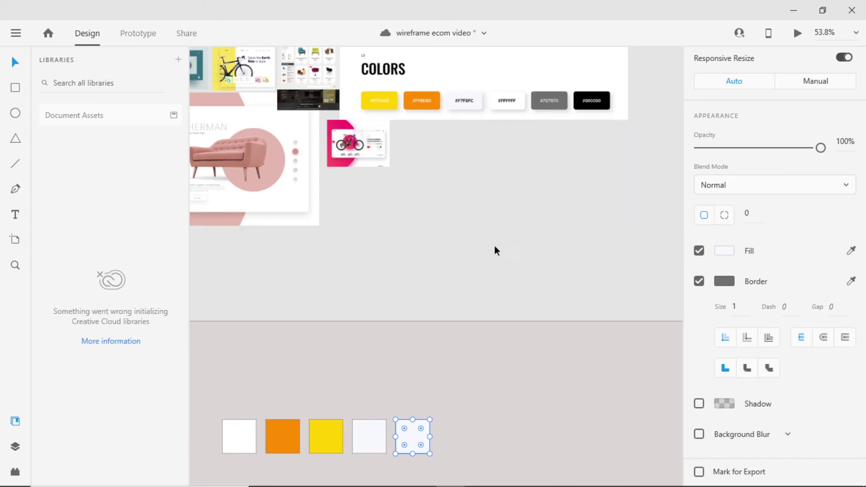
{"action": "left_click", "coordinate": [729, 257]}
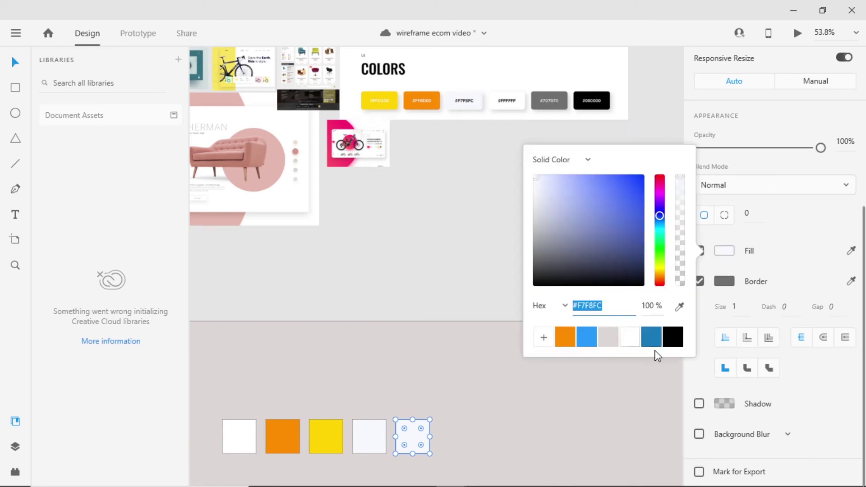
{"action": "left_click", "coordinate": [679, 307]}
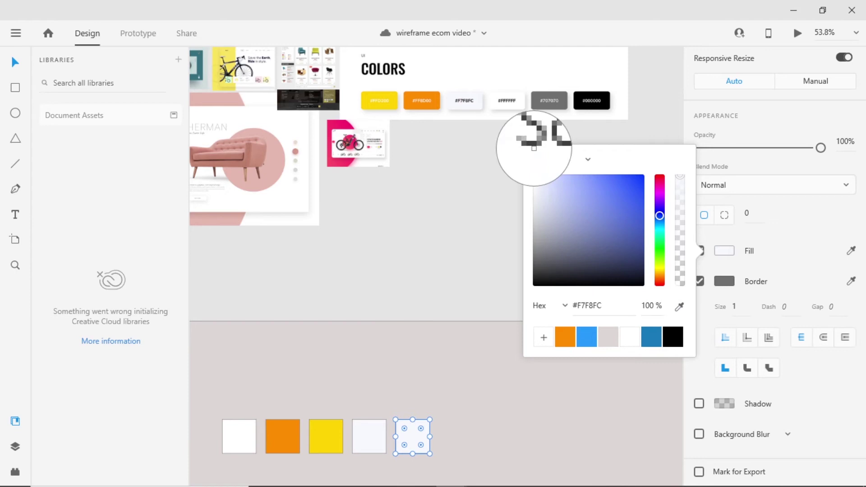
{"action": "left_click", "coordinate": [539, 100]}
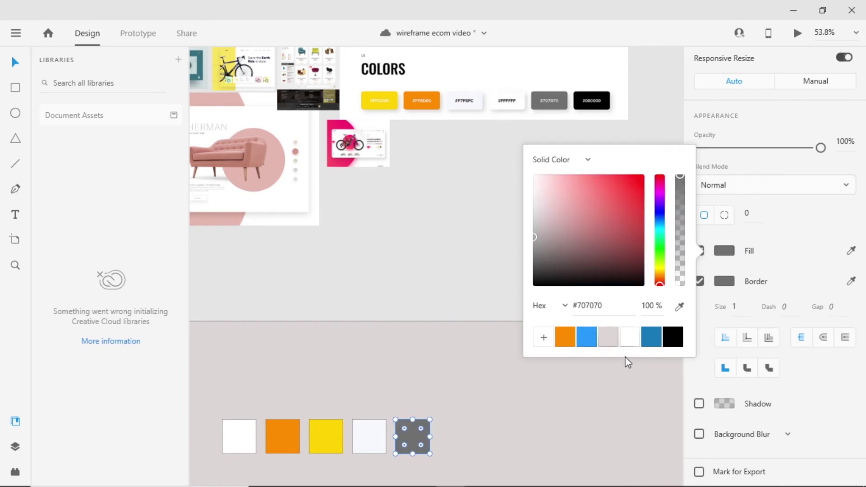
{"action": "left_click", "coordinate": [542, 343]}
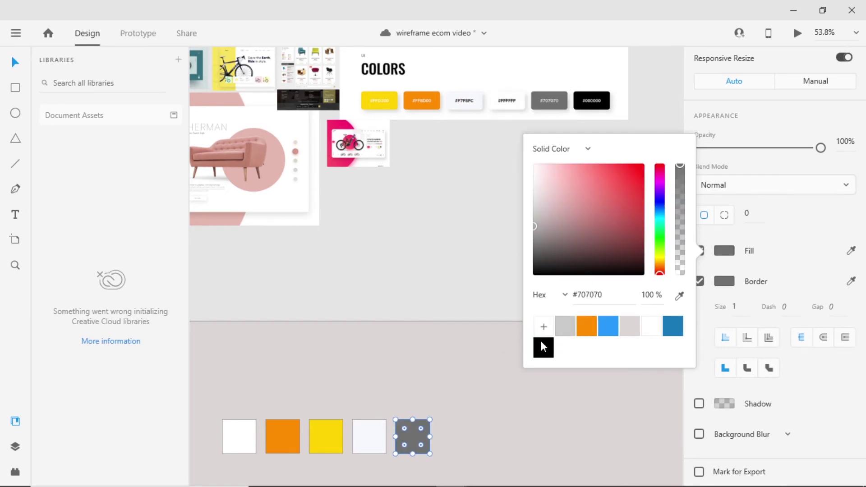
Save the fills of the off-white #F7F8FC and yellow #FFD202 squares as colour swatches.
{"action": "left_click", "coordinate": [371, 451]}
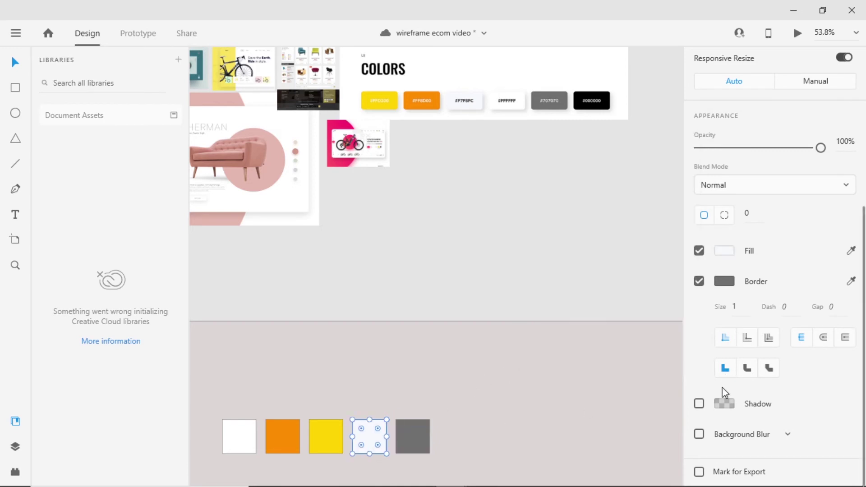
{"action": "left_click", "coordinate": [724, 251]}
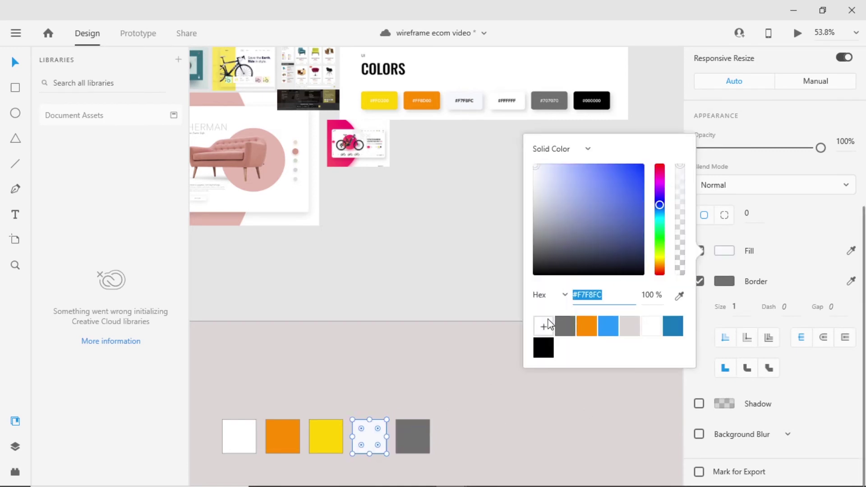
{"action": "left_click", "coordinate": [543, 327]}
{"action": "left_click", "coordinate": [324, 440]}
{"action": "left_click", "coordinate": [723, 253]}
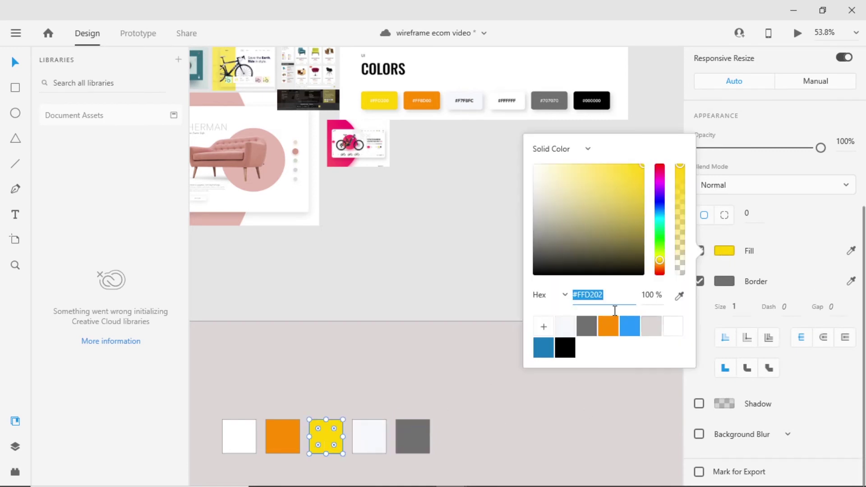
{"action": "left_click", "coordinate": [542, 328]}
{"action": "left_click", "coordinate": [435, 264]}
Select all five colour squares on the setup artboard and add their fills to the document's colour assets.
{"action": "scroll", "coordinate": [375, 302], "scroll_direction": "down", "scroll_amount": 3}
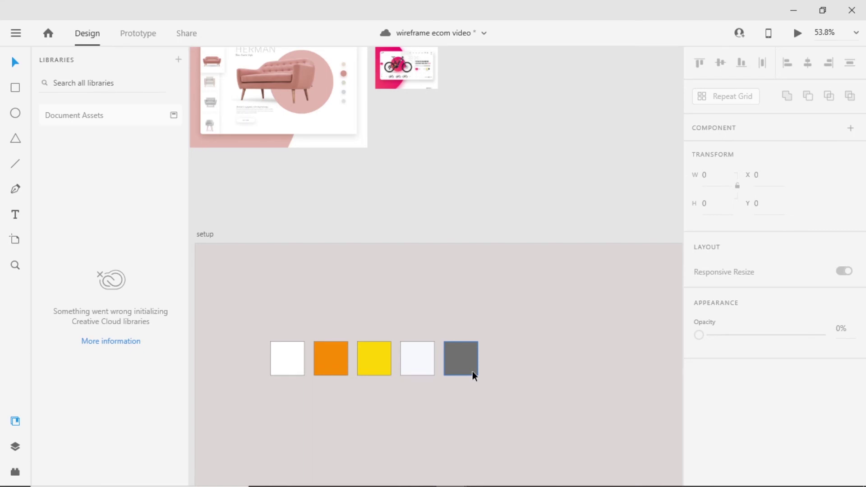
{"action": "scroll", "coordinate": [420, 307], "scroll_direction": "down", "scroll_amount": 3}
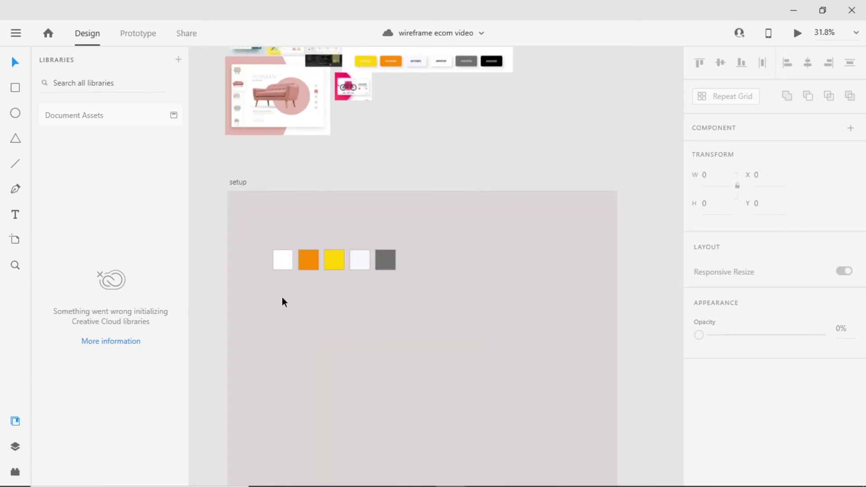
{"action": "left_click_drag", "start_coordinate": [283, 301], "coordinate": [404, 263]}
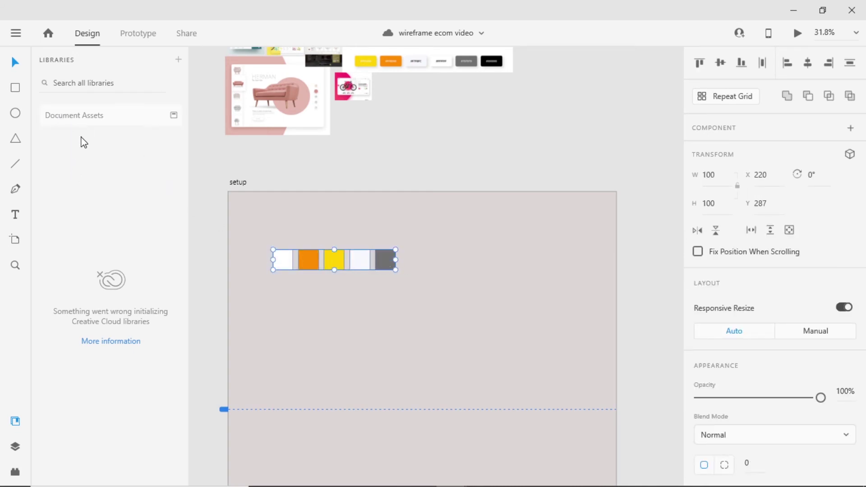
{"action": "left_click", "coordinate": [89, 118]}
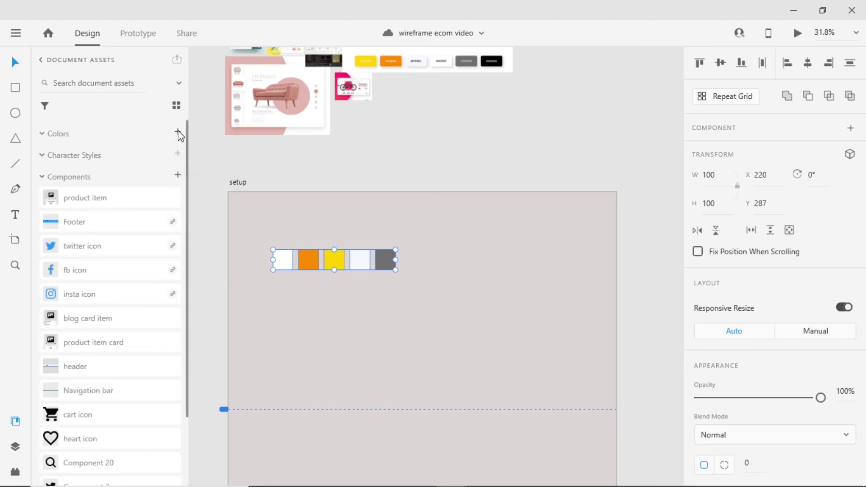
{"action": "left_click", "coordinate": [177, 133]}
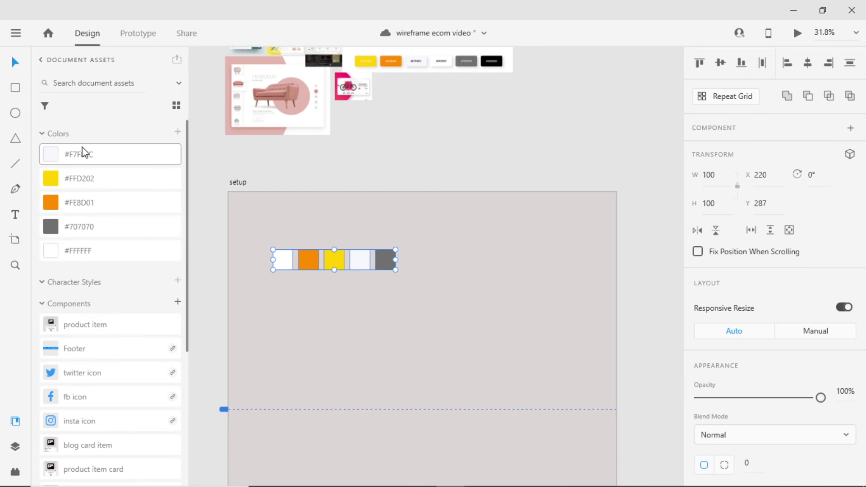
Add the text label "Colors:" above the row of squares and the label "Fonts:" below it.
{"action": "key", "text": "t"}
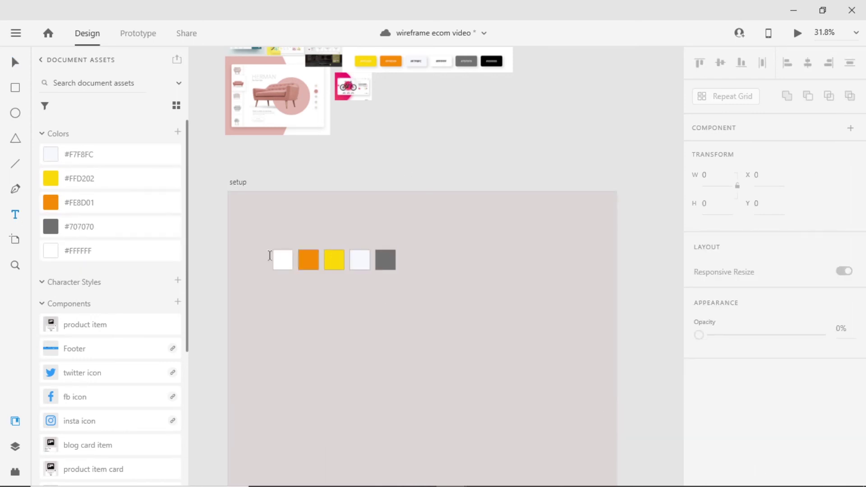
{"action": "left_click", "coordinate": [276, 234]}
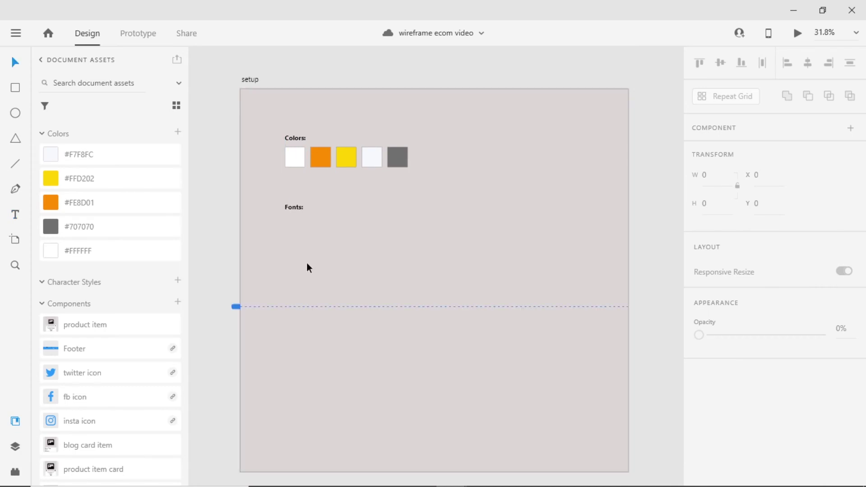
Paste the copied column of Raleway title, heading and body text samples and place it directly under the "Fonts:" label.
{"action": "key", "text": "ctrl+v"}
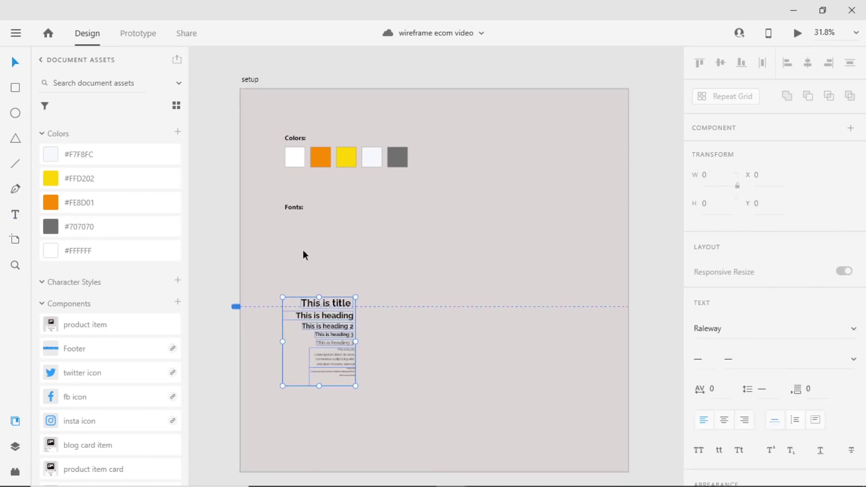
{"action": "left_click_drag", "start_coordinate": [321, 307], "coordinate": [312, 224]}
{"action": "scroll", "coordinate": [312, 224], "scroll_direction": "up", "scroll_amount": 3}
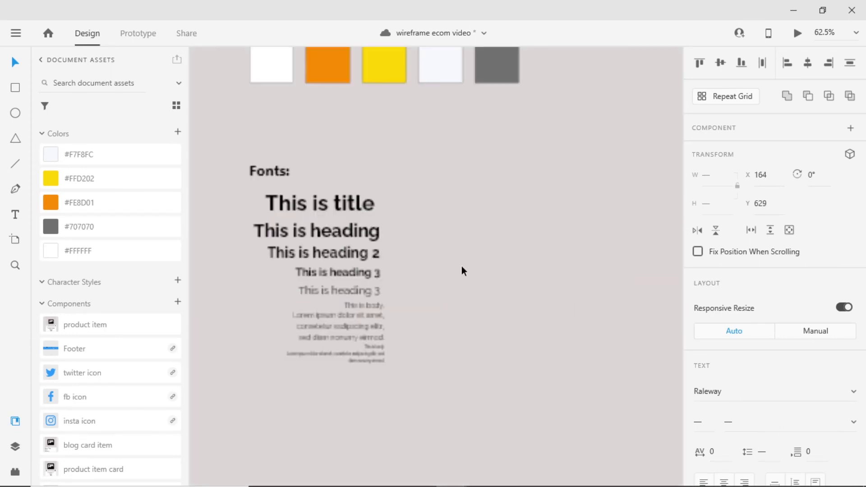
Examine the font, size and weight of each text sample, from the title down to the smallest body text.
{"action": "scroll", "coordinate": [744, 377], "scroll_direction": "down", "scroll_amount": 5}
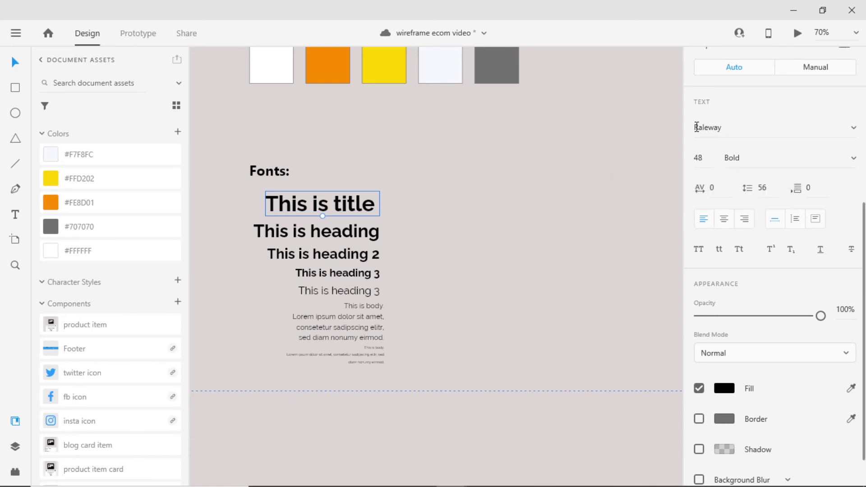
{"action": "key", "text": "Tab"}
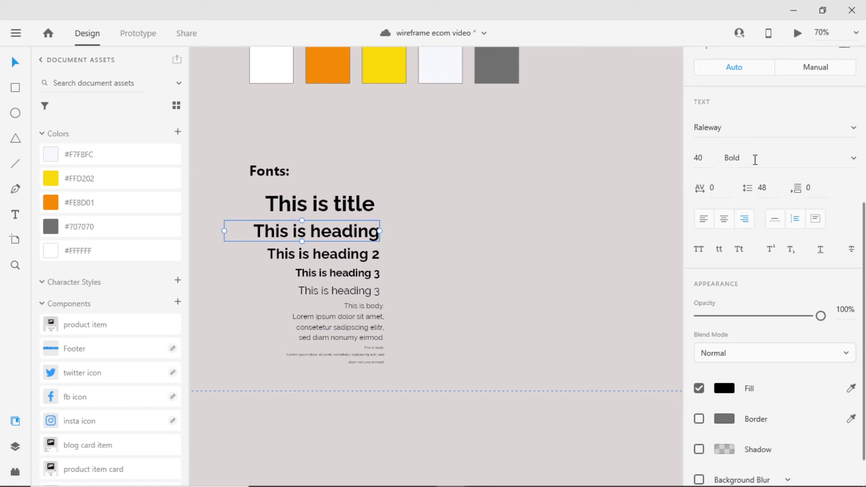
{"action": "left_click", "coordinate": [337, 252]}
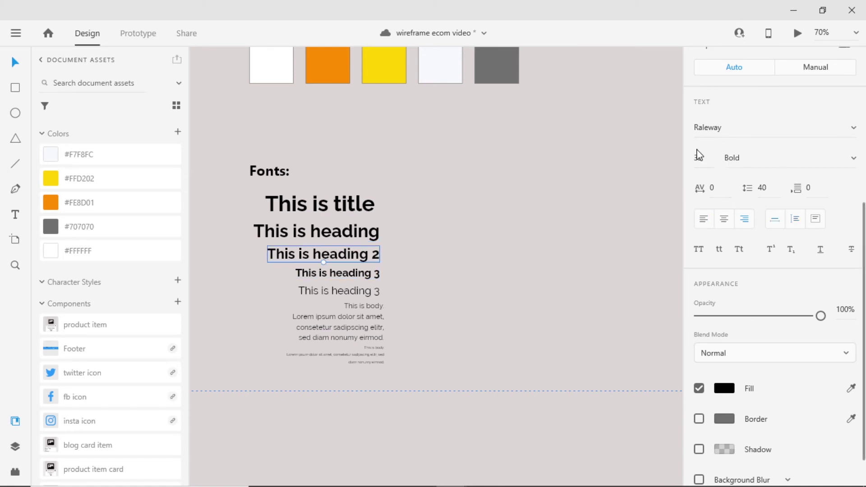
{"action": "left_click", "coordinate": [343, 273]}
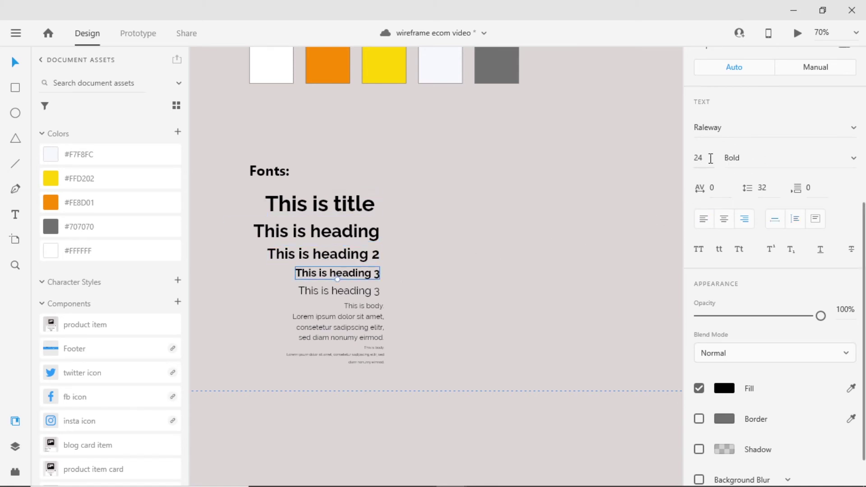
{"action": "left_click", "coordinate": [343, 290]}
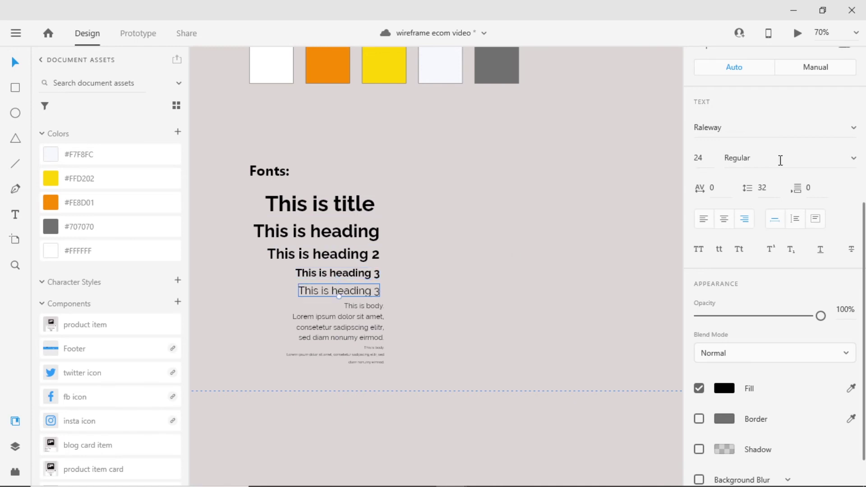
{"action": "key", "text": "Tab"}
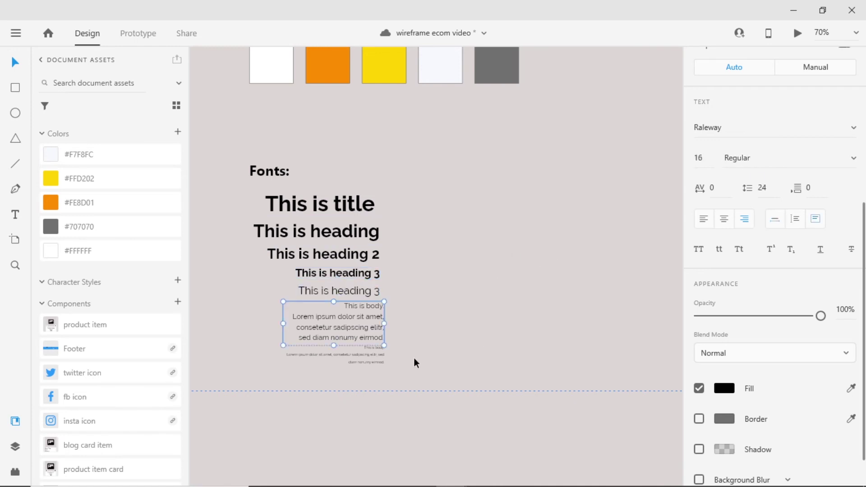
{"action": "left_click", "coordinate": [366, 359]}
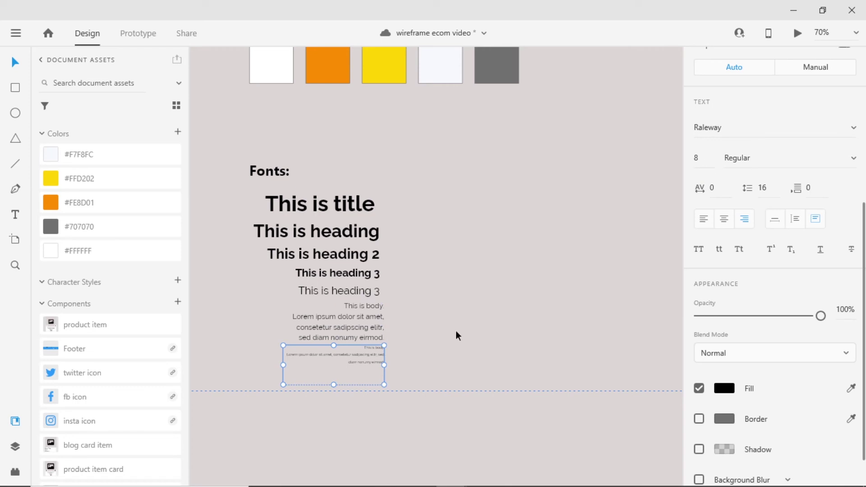
{"action": "left_click", "coordinate": [419, 354]}
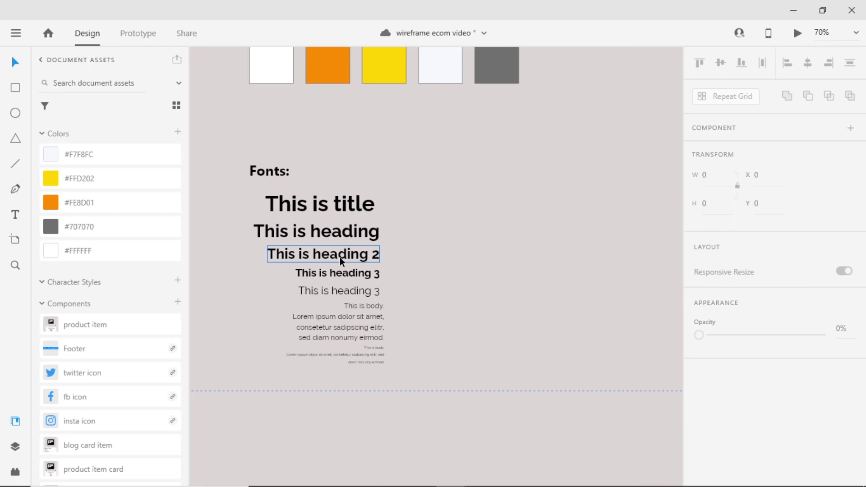
Duplicate the column of black text samples beside the original and fill the copy with white.
{"action": "key", "text": "ctrl+a"}
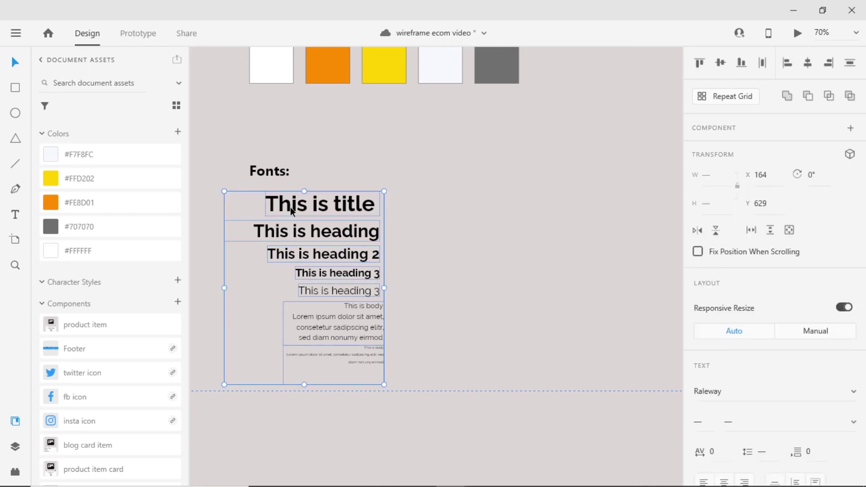
{"action": "key", "text": "alt"}
{"action": "left_click_drag", "start_coordinate": [289, 207], "coordinate": [417, 206]}
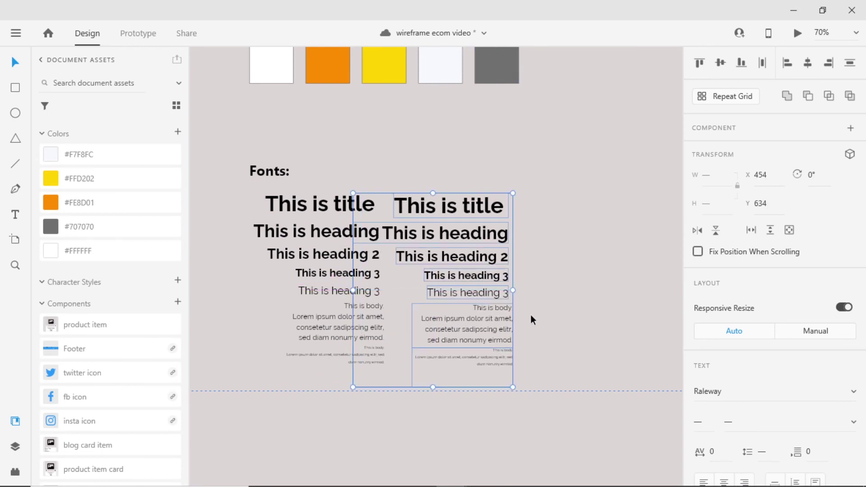
{"action": "scroll", "coordinate": [773, 360], "scroll_direction": "down", "scroll_amount": 7}
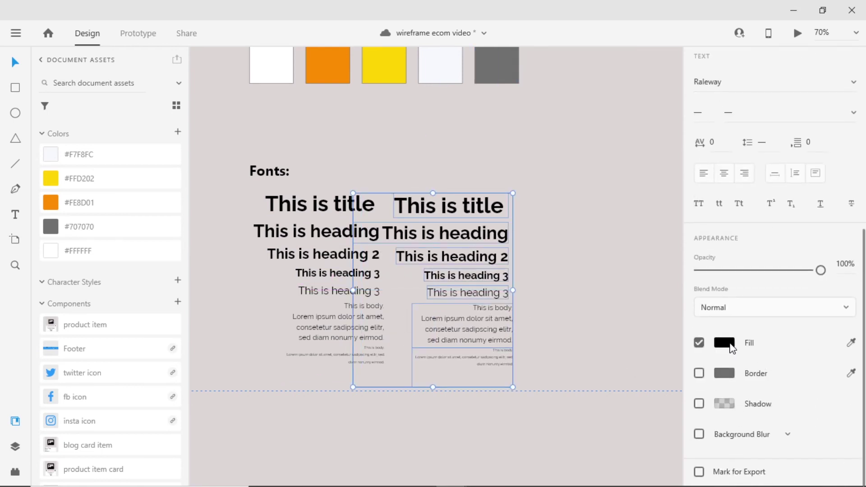
{"action": "left_click", "coordinate": [727, 345]}
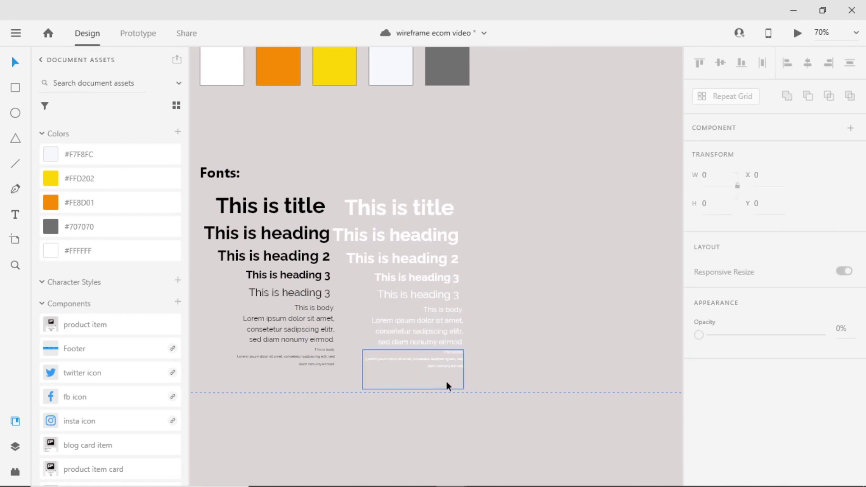
Duplicate the white text samples into a third column beside them and fill the copy with the palette's orange.
{"action": "left_click", "coordinate": [385, 205]}
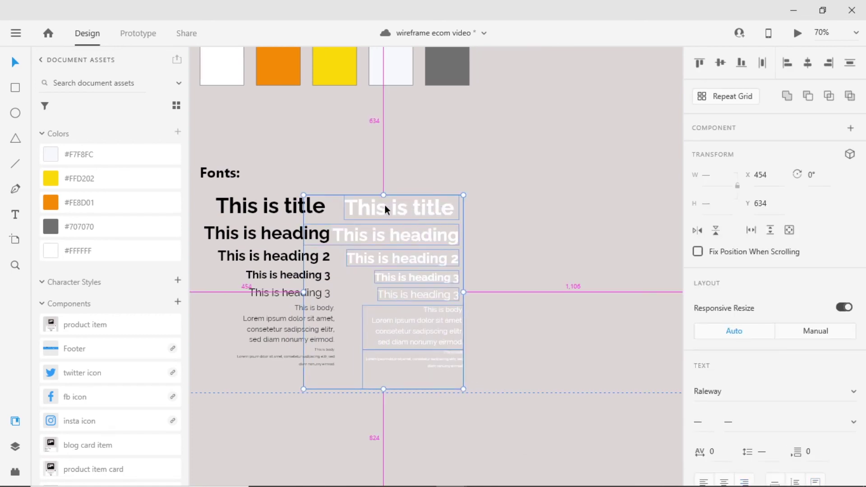
{"action": "left_click_drag", "start_coordinate": [385, 205], "coordinate": [523, 206]}
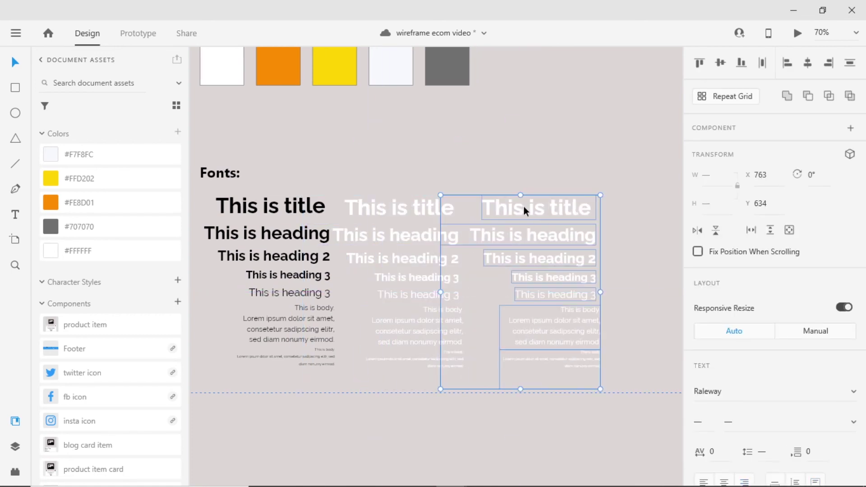
{"action": "scroll", "coordinate": [753, 297], "scroll_direction": "down", "scroll_amount": 5}
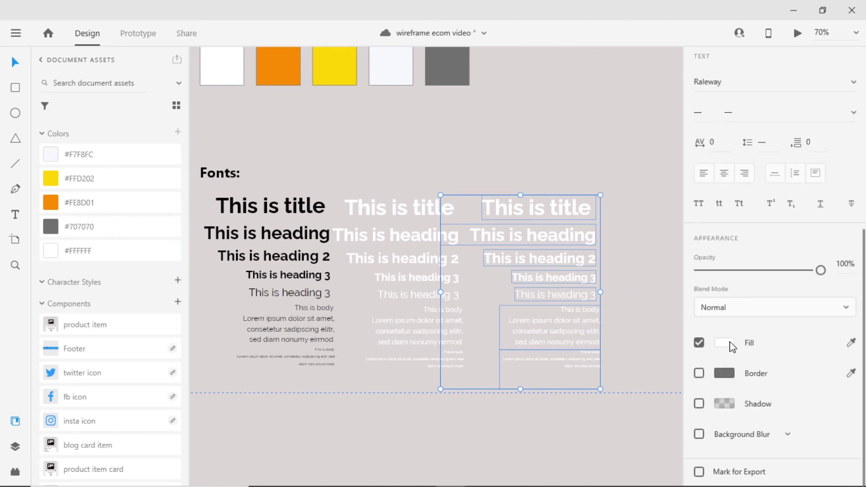
{"action": "left_click", "coordinate": [724, 344]}
{"action": "left_click", "coordinate": [628, 407]}
{"action": "left_click", "coordinate": [436, 428]}
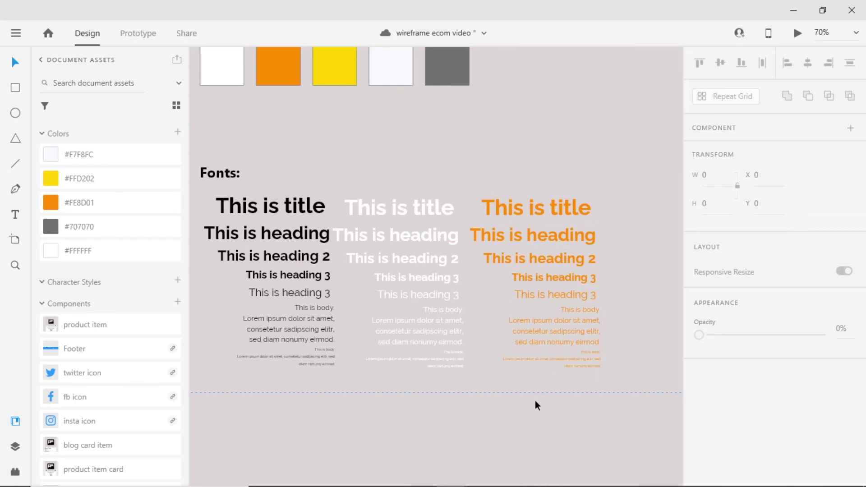
Select the whole column of black text samples and add their formatting to the document's character styles.
{"action": "scroll", "coordinate": [537, 396], "scroll_direction": "down", "scroll_amount": 2}
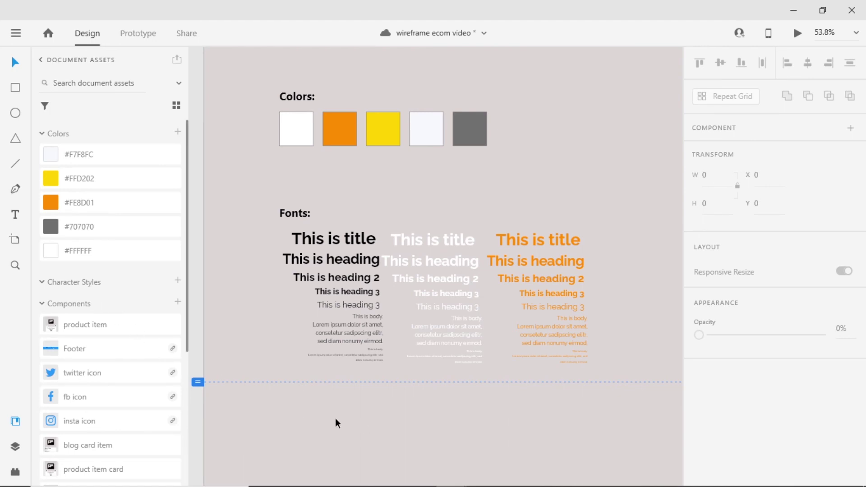
{"action": "left_click_drag", "start_coordinate": [307, 288], "coordinate": [302, 243]}
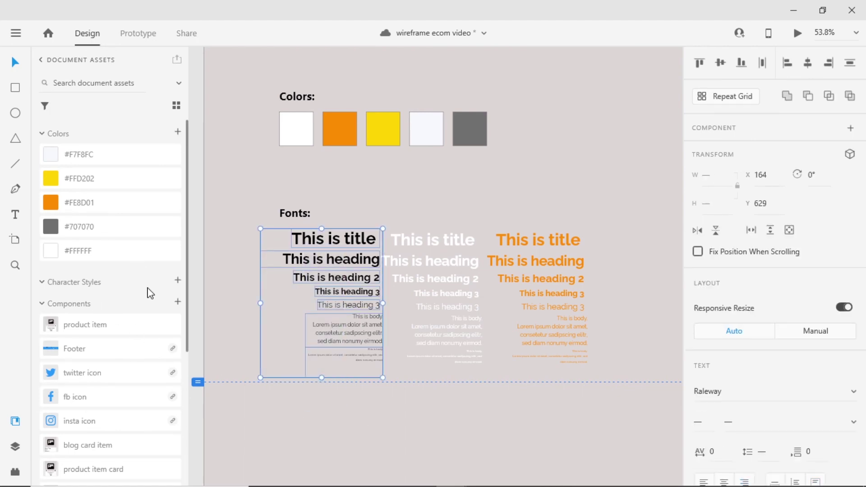
{"action": "left_click", "coordinate": [175, 282]}
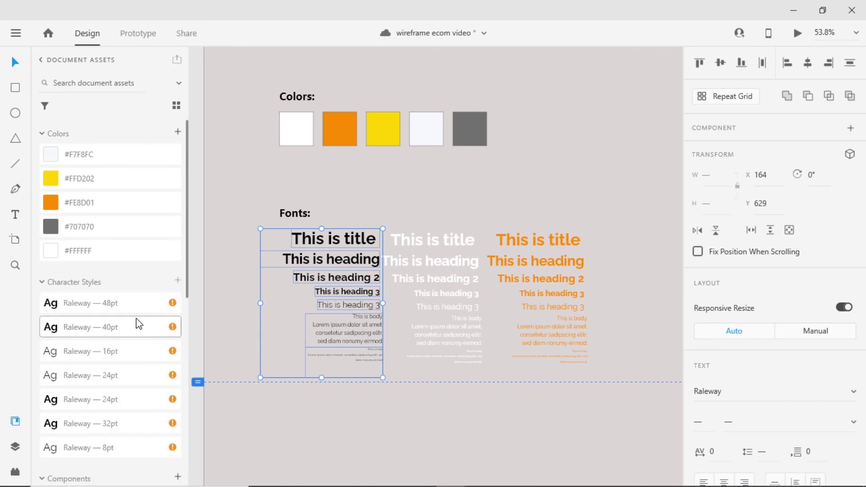
{"action": "scroll", "coordinate": [130, 331], "scroll_direction": "down", "scroll_amount": 3}
{"action": "left_click", "coordinate": [445, 395]}
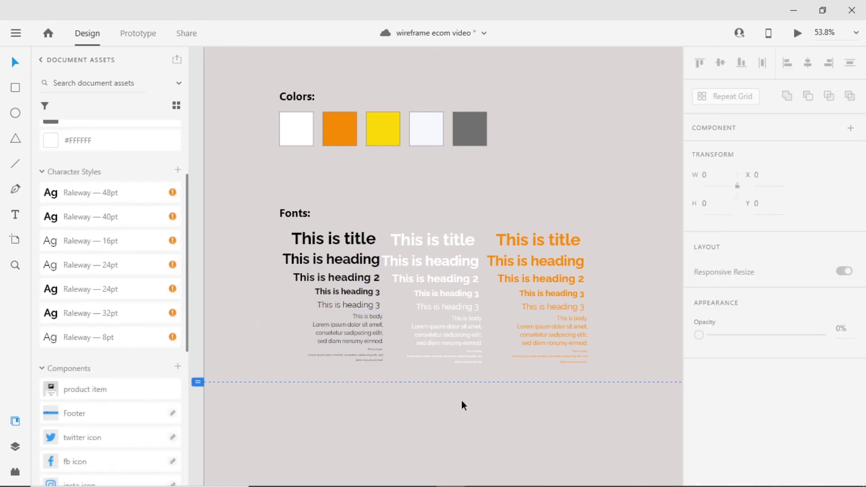
Add the formatting of the white text samples and of the orange text samples to the character styles.
{"action": "left_click", "coordinate": [418, 252]}
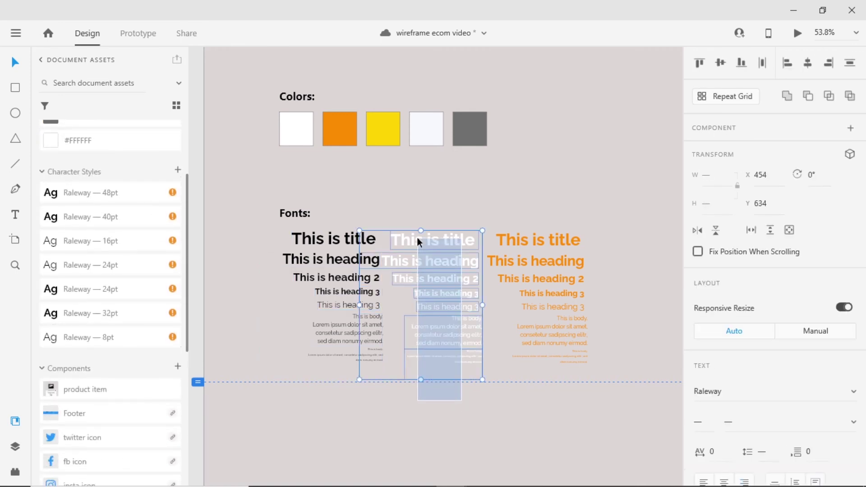
{"action": "left_click", "coordinate": [179, 172]}
{"action": "left_click", "coordinate": [562, 392]}
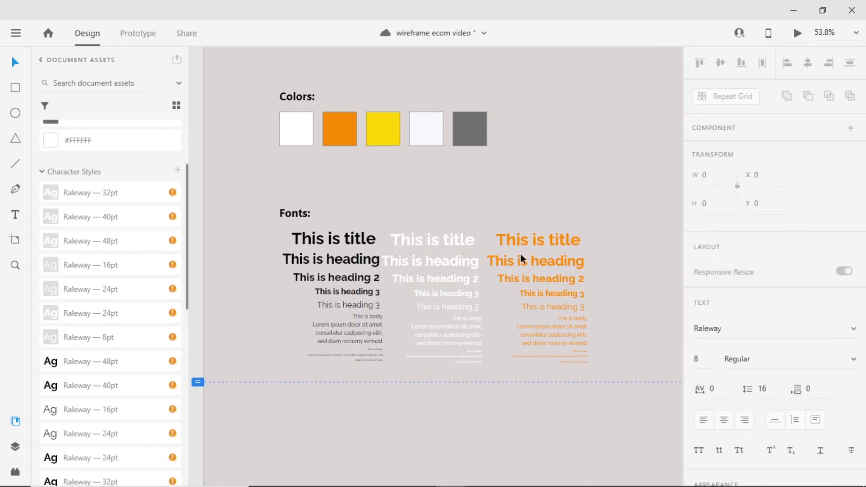
{"action": "left_click", "coordinate": [519, 248]}
{"action": "left_click", "coordinate": [179, 172]}
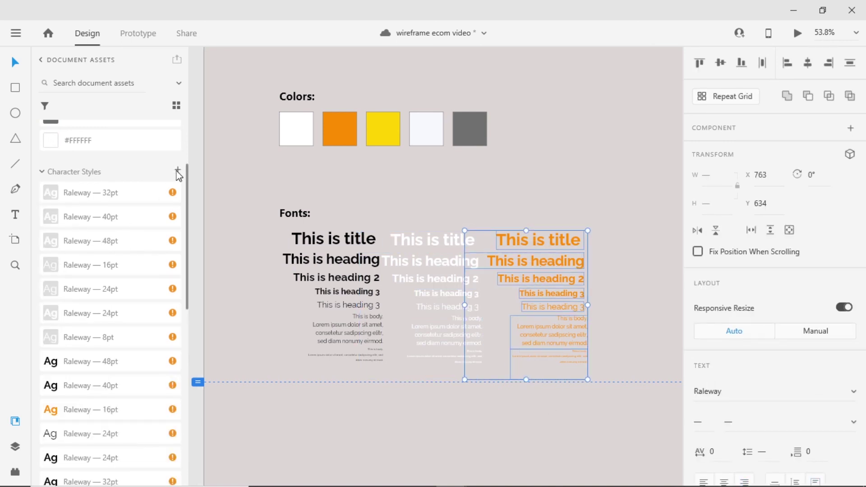
{"action": "left_click", "coordinate": [107, 193]}
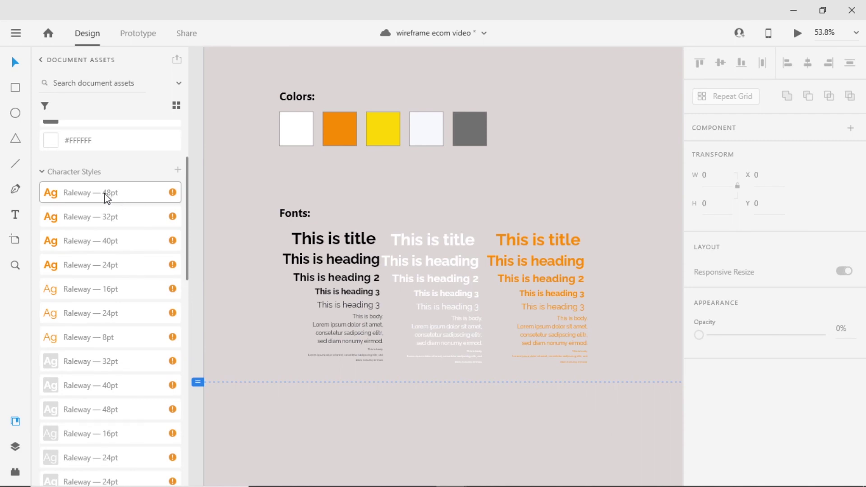
{"action": "scroll", "coordinate": [100, 295], "scroll_direction": "down", "scroll_amount": 5}
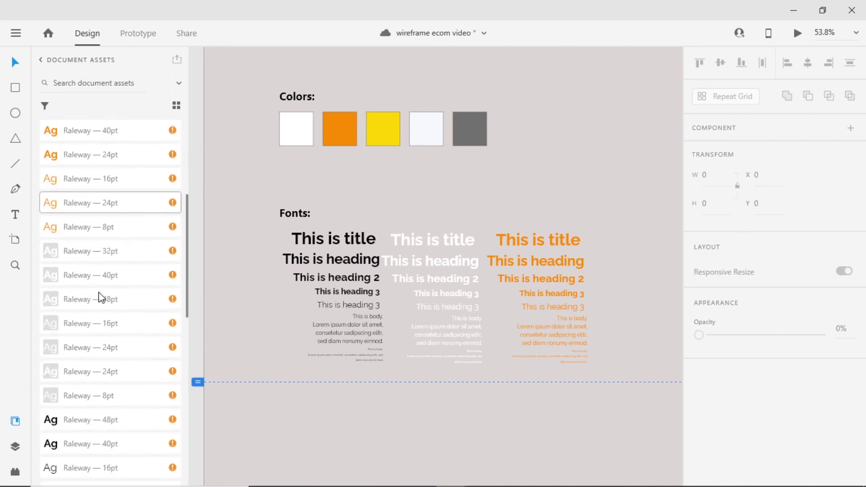
{"action": "scroll", "coordinate": [340, 418], "scroll_direction": "down", "scroll_amount": 1}
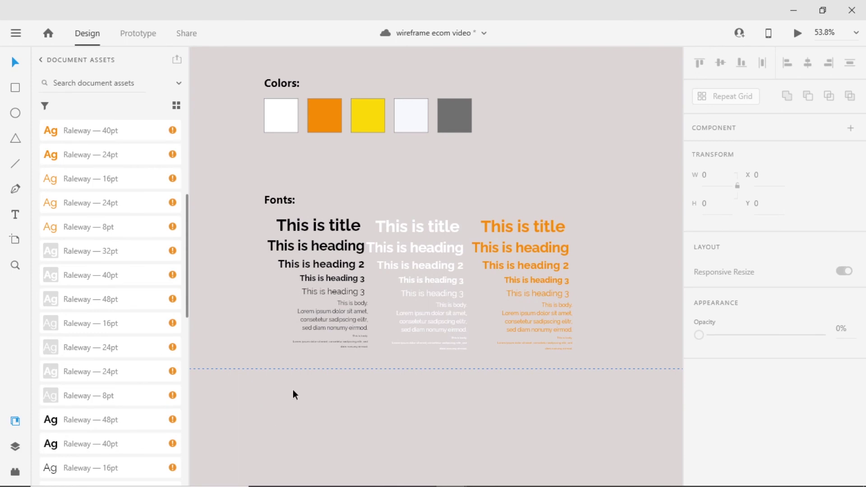
Try the orange bold Raleway 24pt character style on the black "This is heading" sample and undo it.
{"action": "left_click", "coordinate": [293, 248]}
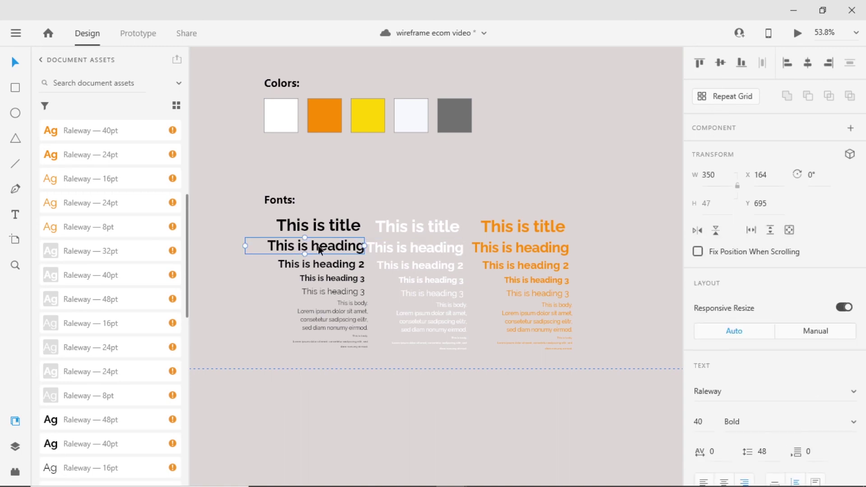
{"action": "scroll", "coordinate": [85, 292], "scroll_direction": "up", "scroll_amount": 3}
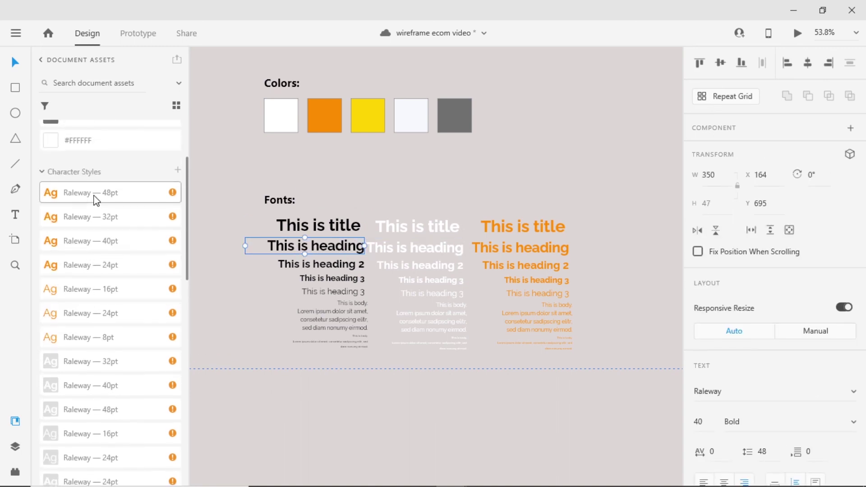
{"action": "left_click", "coordinate": [82, 268]}
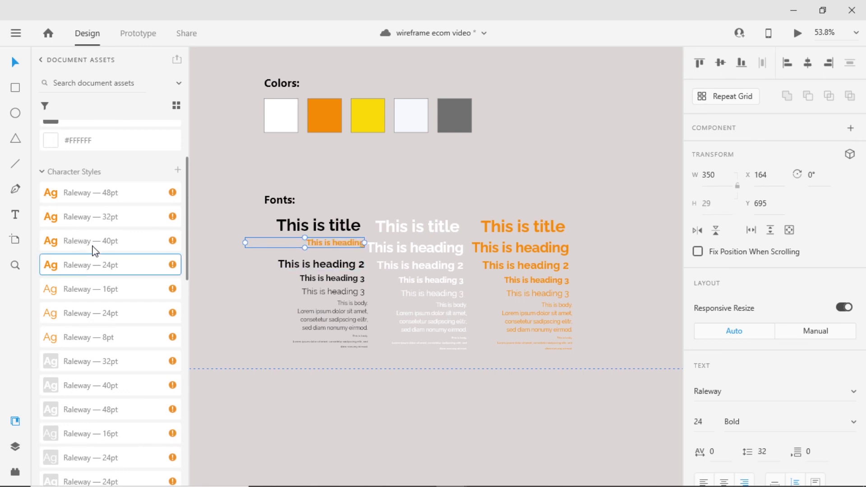
{"action": "left_click", "coordinate": [342, 387]}
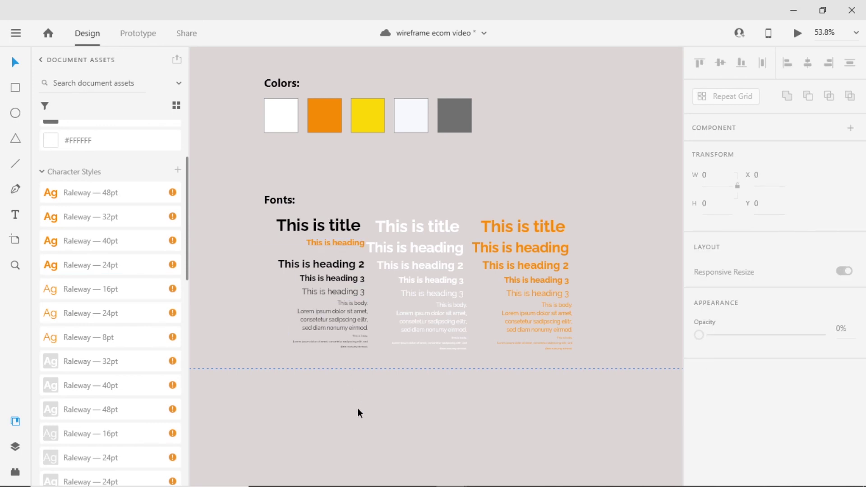
{"action": "key", "text": "ctrl+z"}
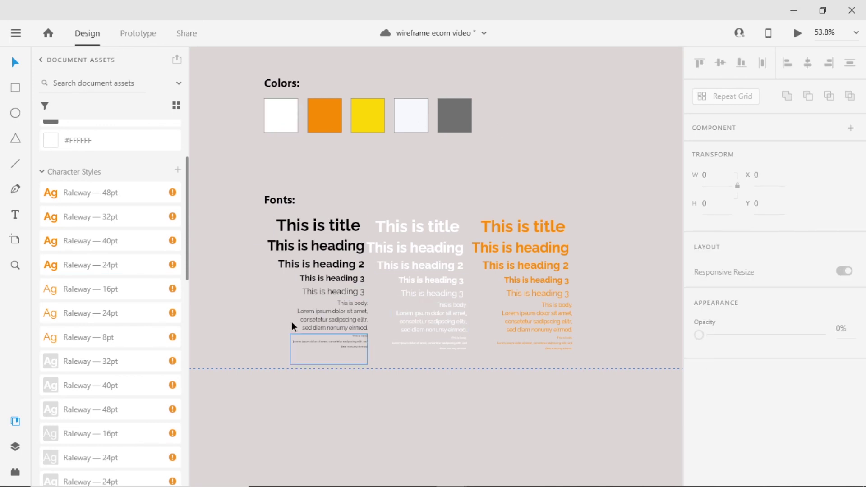
Set the paragraph spacing of the black 16 pt body text sample to 32.
{"action": "left_click", "coordinate": [347, 318]}
{"action": "scroll", "coordinate": [773, 328], "scroll_direction": "down", "scroll_amount": 3}
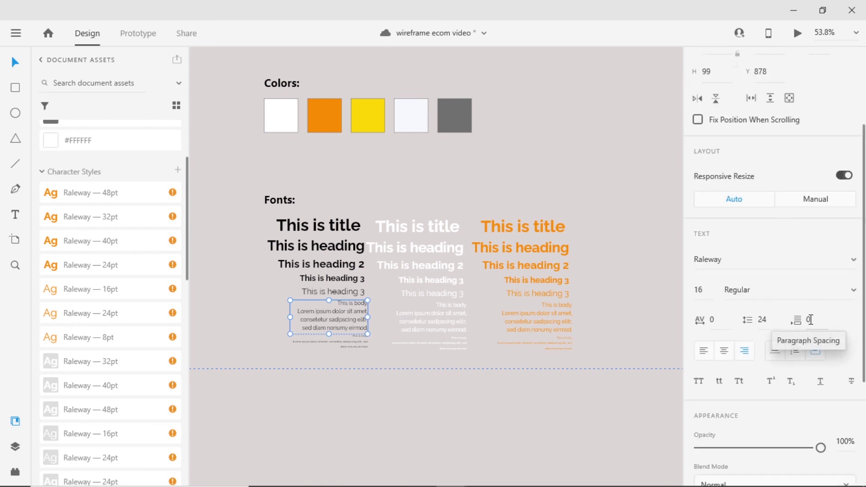
{"action": "left_click", "coordinate": [771, 319]}
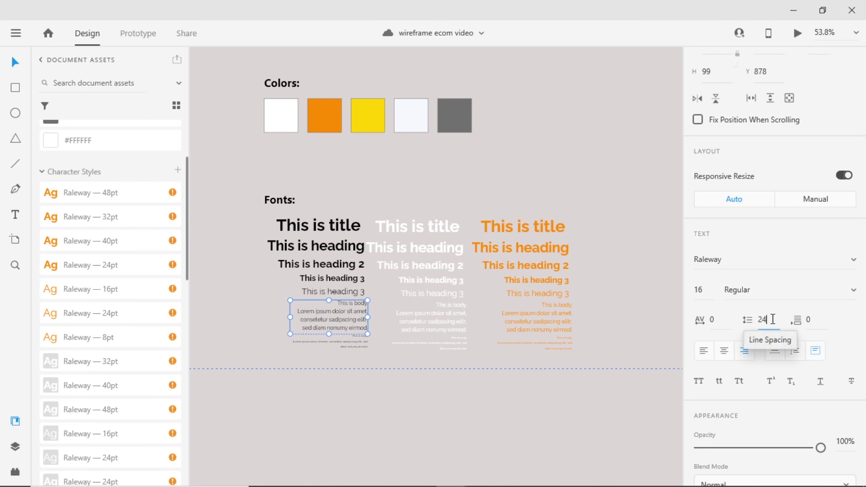
{"action": "left_click", "coordinate": [814, 320]}
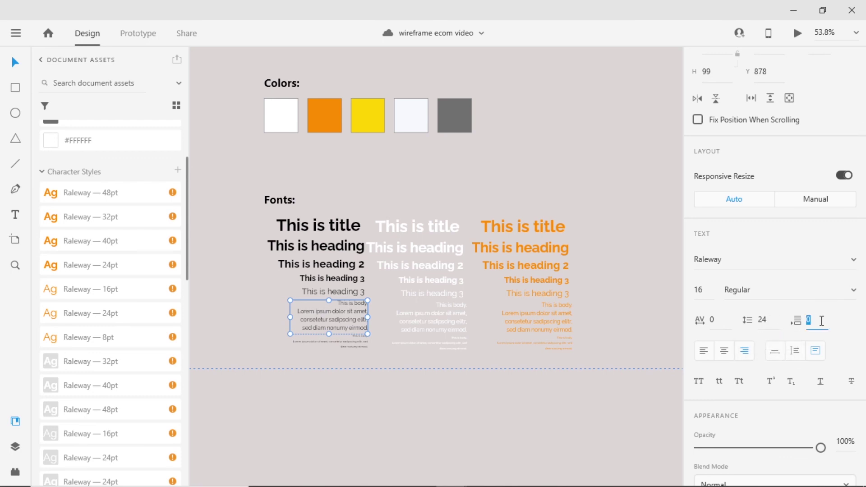
{"action": "type", "text": "32"}
{"action": "key", "text": "Return"}
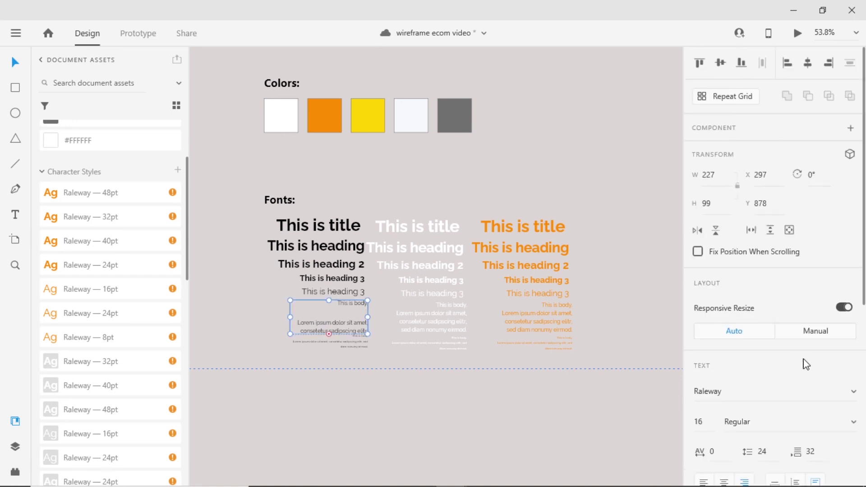
Remove the paragraph break after "This is body" in the black body sample so it runs into the lorem ipsum text.
{"action": "scroll", "coordinate": [819, 361], "scroll_direction": "down", "scroll_amount": 3}
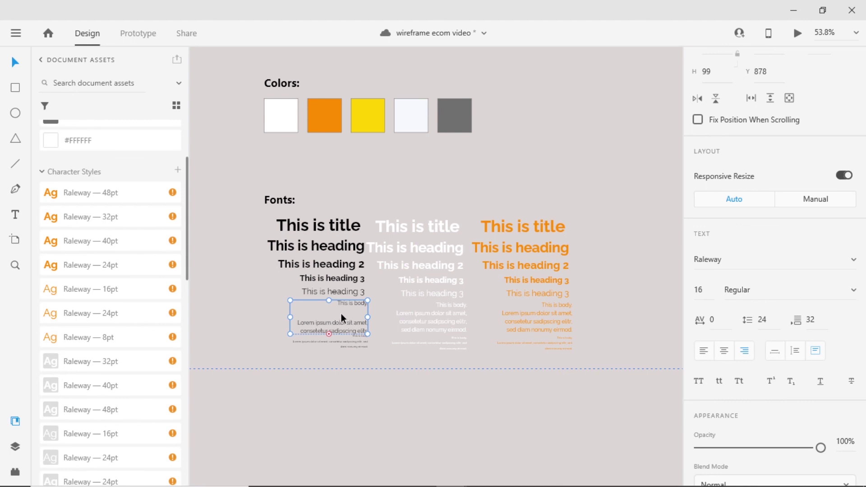
{"action": "double_click", "coordinate": [341, 313]}
{"action": "triple_click", "coordinate": [334, 314]}
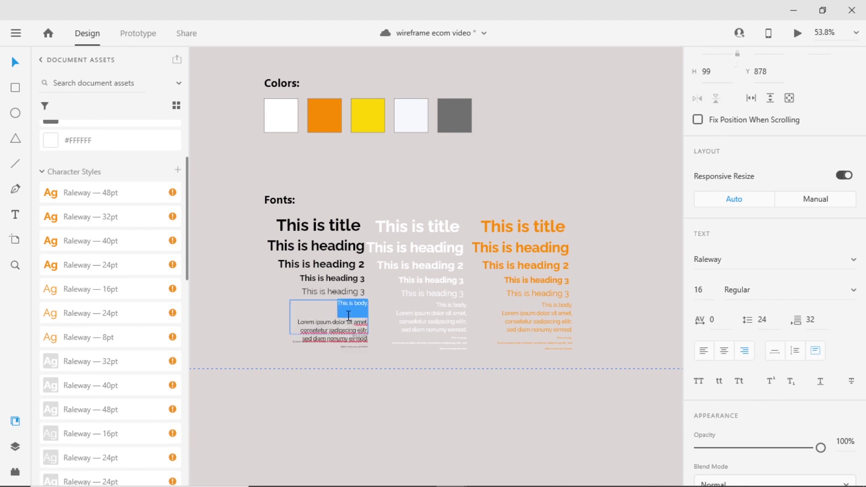
Give the white and orange body text samples the same wider paragraph spacing.
{"action": "left_click", "coordinate": [434, 323]}
{"action": "left_click", "coordinate": [531, 318]}
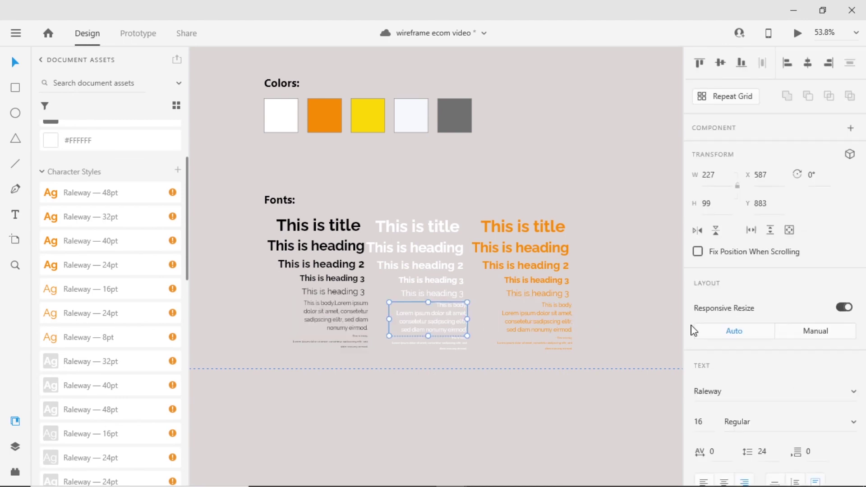
Set the paragraph spacing of the smallest black text sample (8 pt) to 24.
{"action": "left_click", "coordinate": [350, 344]}
{"action": "scroll", "coordinate": [773, 381], "scroll_direction": "down", "scroll_amount": 3}
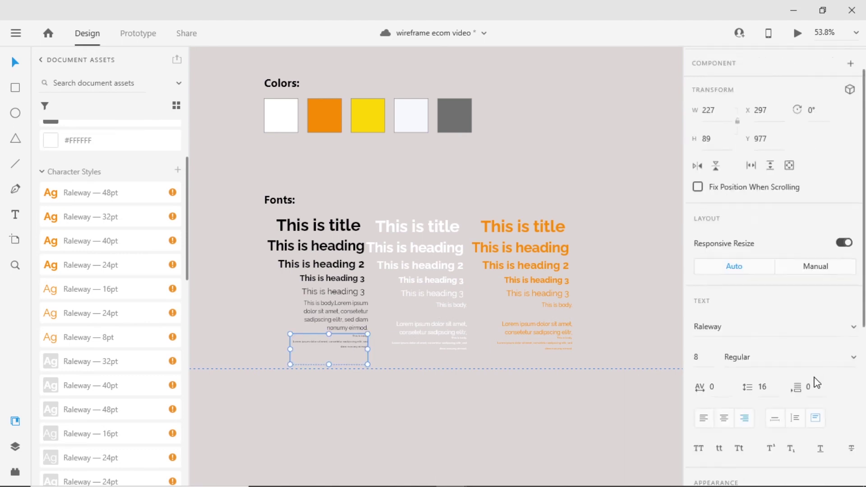
{"action": "left_click", "coordinate": [816, 321]}
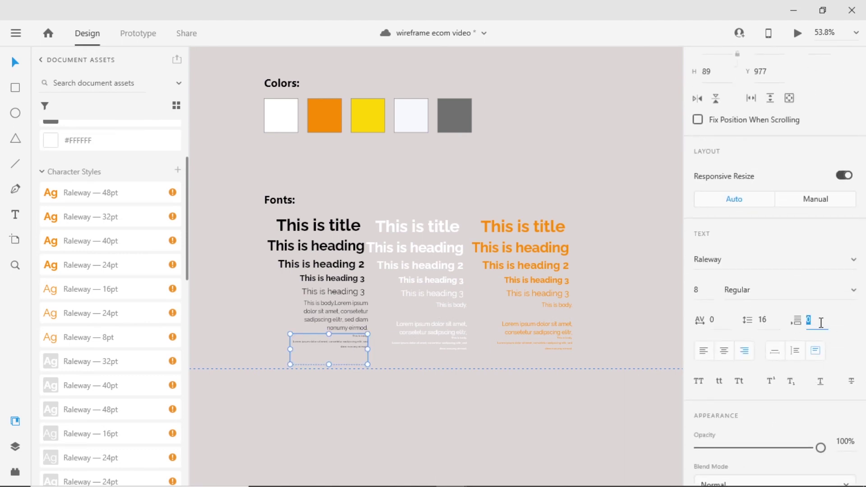
{"action": "type", "text": "24"}
{"action": "key", "text": "Return"}
{"action": "left_click", "coordinate": [672, 374]}
{"action": "scroll", "coordinate": [443, 323], "scroll_direction": "down", "scroll_amount": 3}
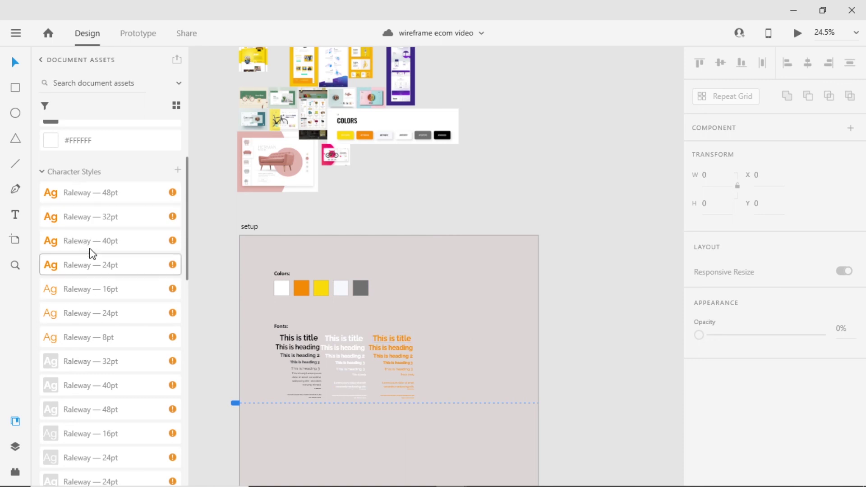
{"action": "scroll", "coordinate": [93, 343], "scroll_direction": "up", "scroll_amount": 3}
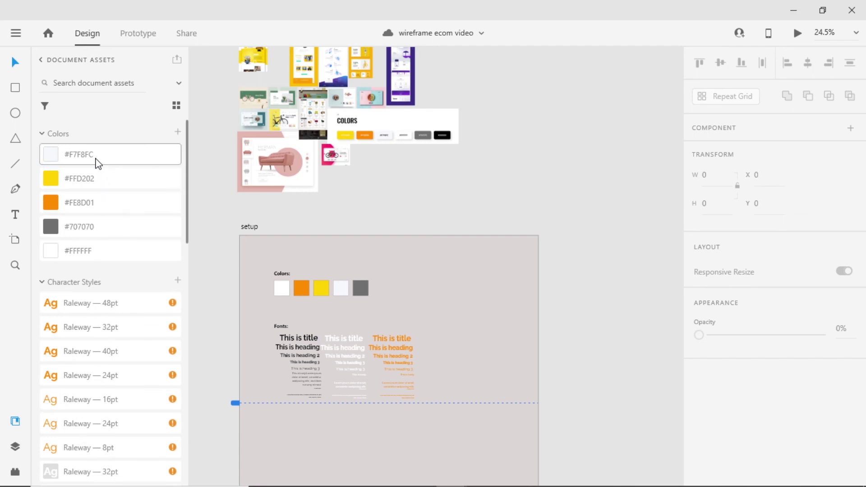